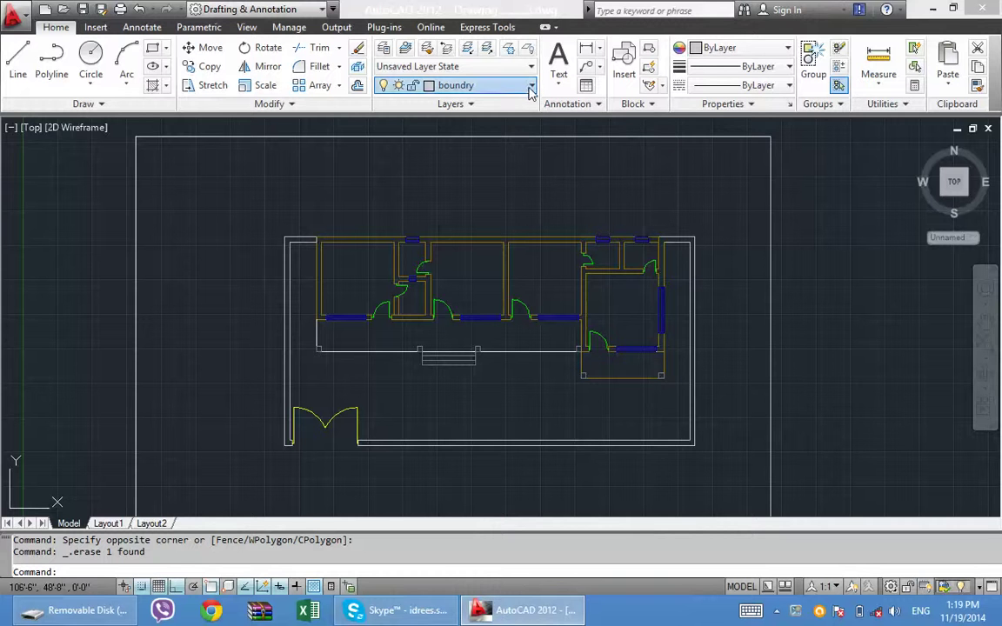
Step: Glance at the layer list without changes and pan to the lower-right room
{"action": "left_click", "coordinate": [529, 87]}
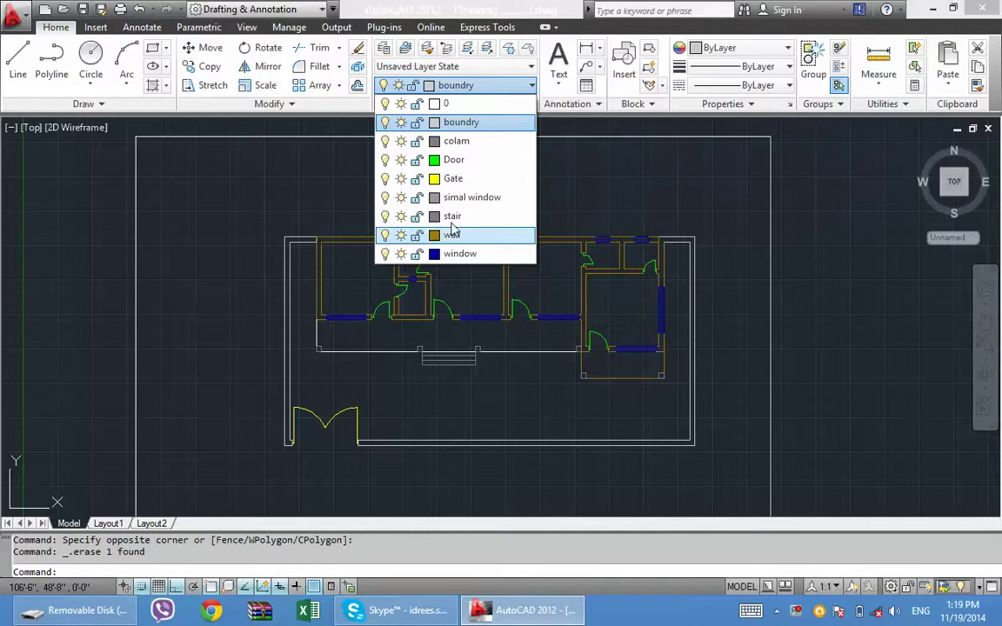
{"action": "left_click", "coordinate": [586, 390]}
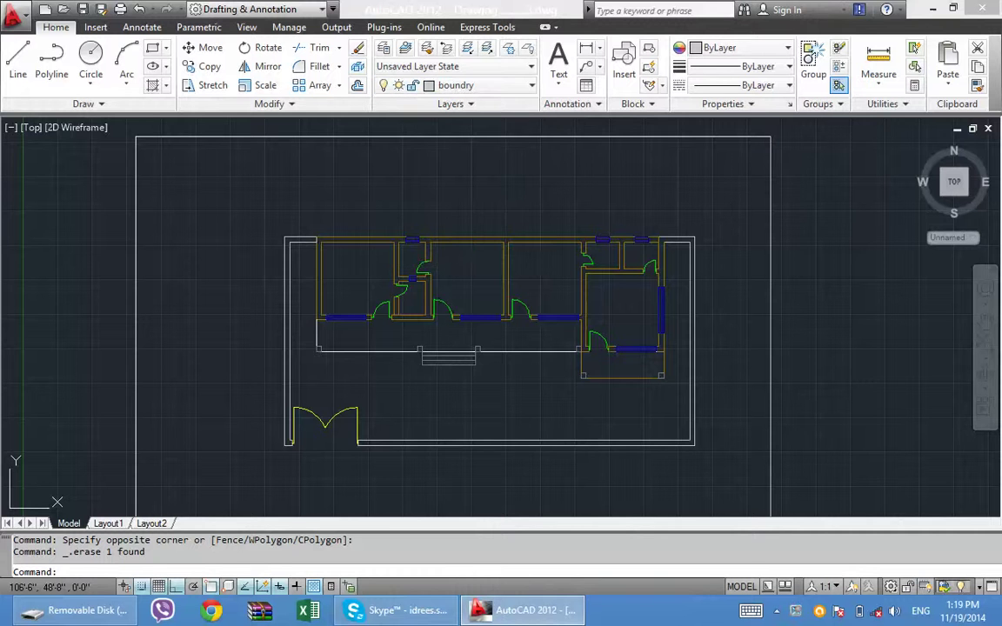
{"action": "scroll", "coordinate": [570, 359], "scroll_direction": "up", "scroll_amount": 5}
{"action": "middle_click_drag", "start_coordinate": [563, 362], "coordinate": [550, 359]}
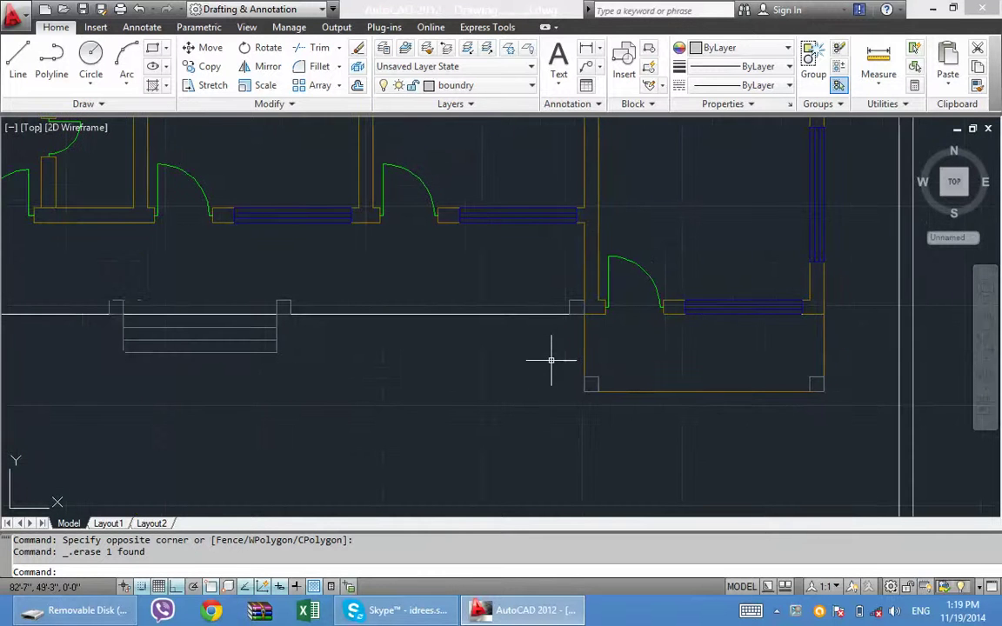
Step: Match the white horizontal line's properties onto the room's vertical, bottom and right wall lines
{"action": "type", "text": "ma"}
{"action": "key", "text": "Return"}
{"action": "left_click", "coordinate": [536, 313]}
{"action": "left_click", "coordinate": [584, 345]}
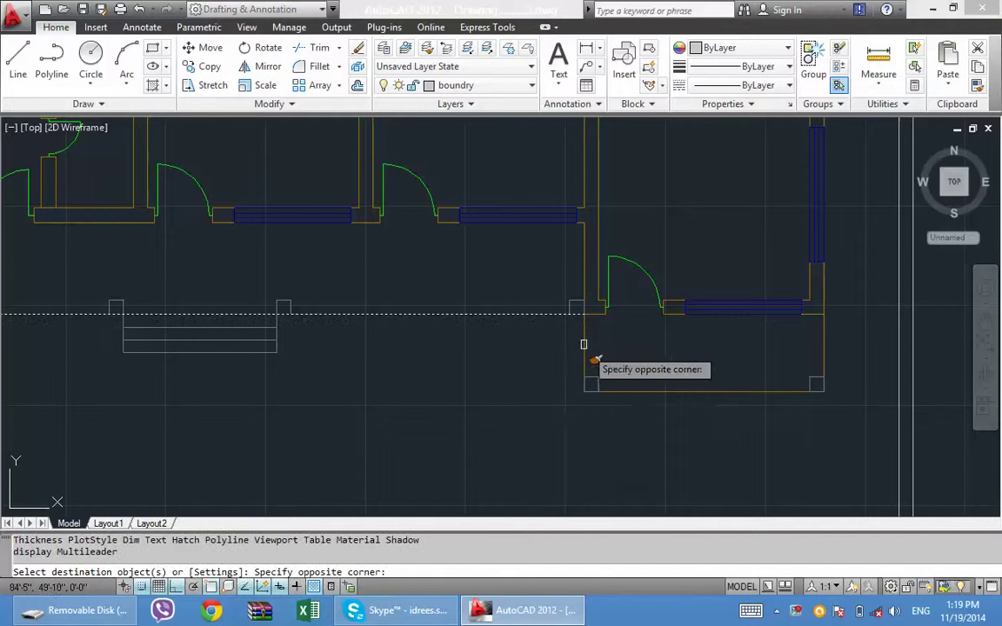
{"action": "left_click", "coordinate": [578, 358]}
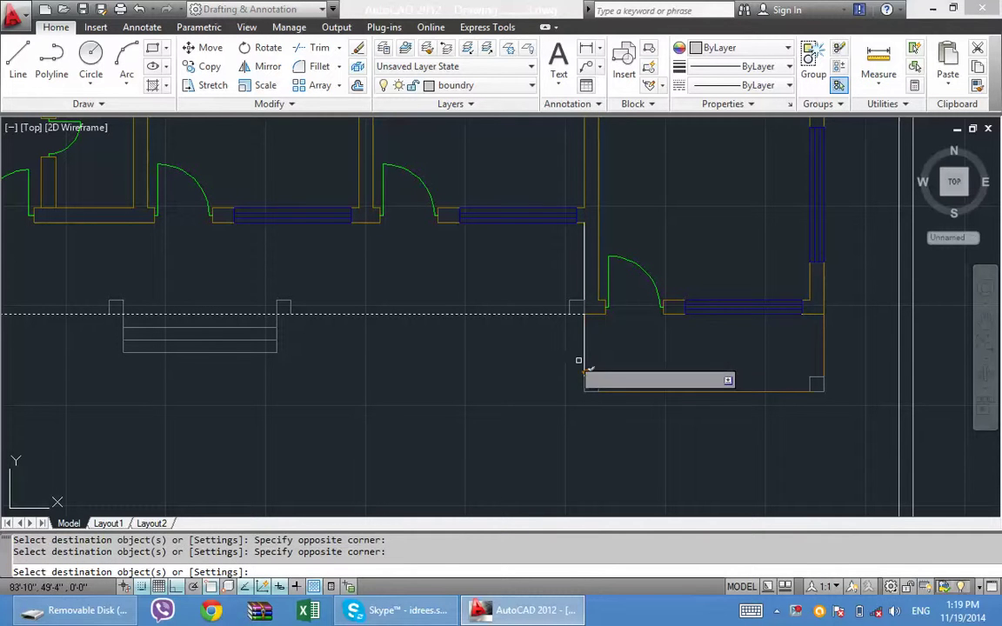
{"action": "left_click", "coordinate": [674, 393]}
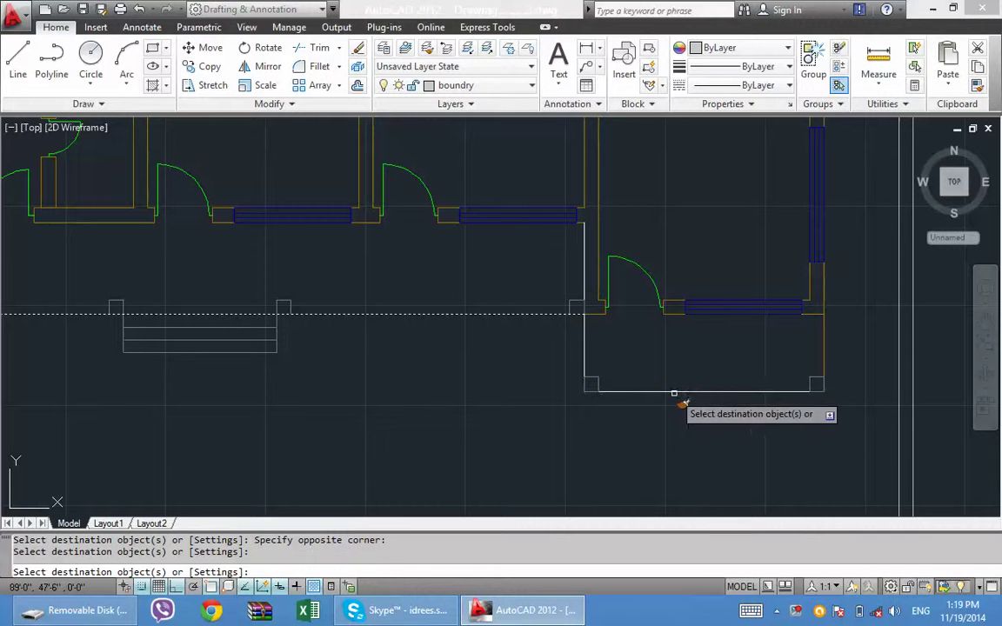
{"action": "left_click", "coordinate": [824, 355]}
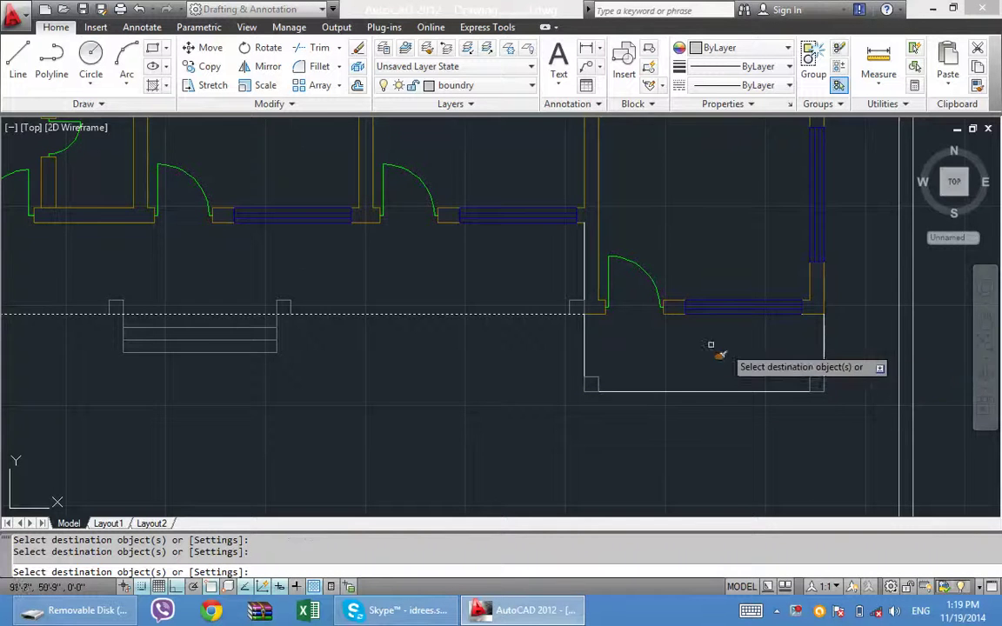
{"action": "scroll", "coordinate": [675, 415], "scroll_direction": "up", "scroll_amount": 2}
{"action": "key", "text": "Escape"}
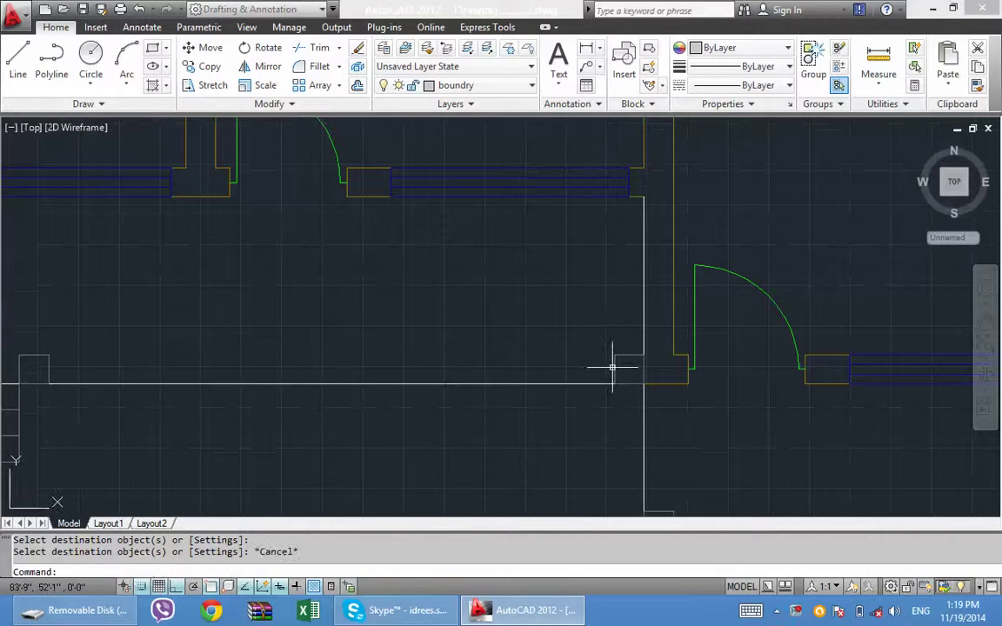
{"action": "type", "text": "tr"}
Step: Draw a vertical wall line upward from the corner beside the door opening
{"action": "key", "text": "Return"}
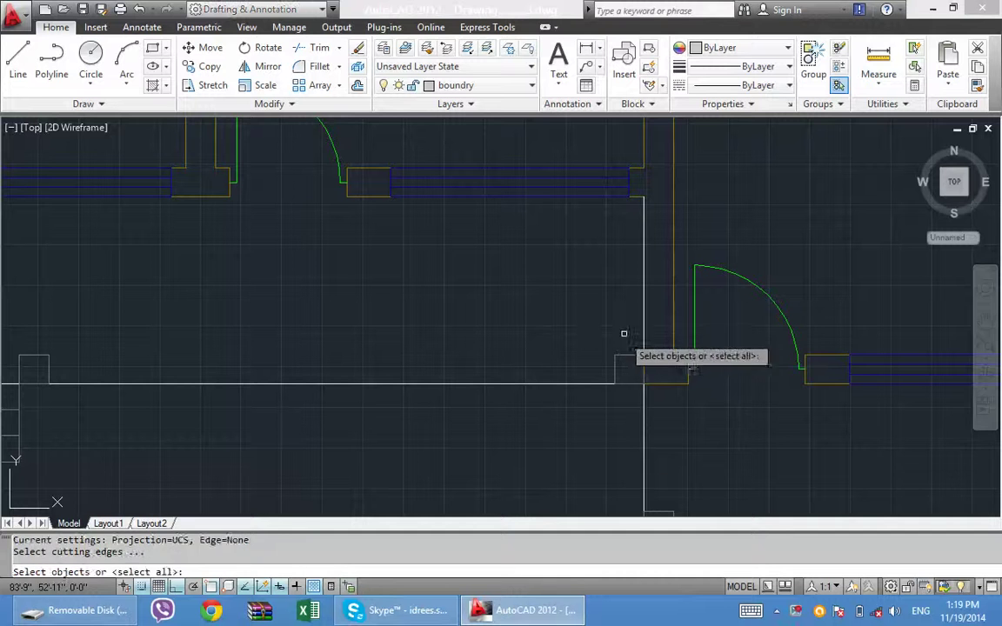
{"action": "key", "text": "Return"}
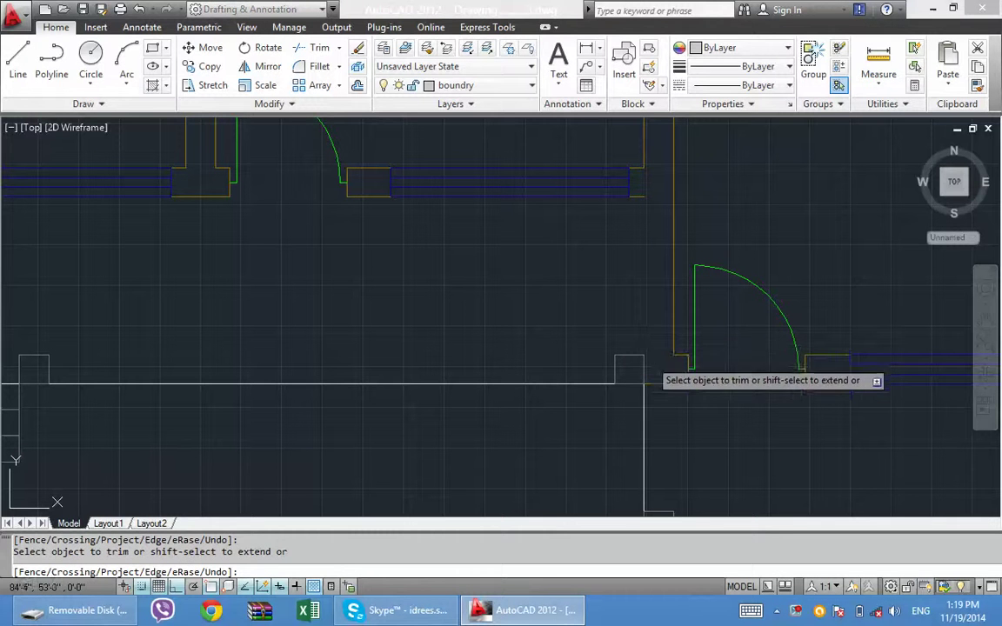
{"action": "key", "text": "Escape"}
{"action": "type", "text": "l"}
{"action": "key", "text": "Return"}
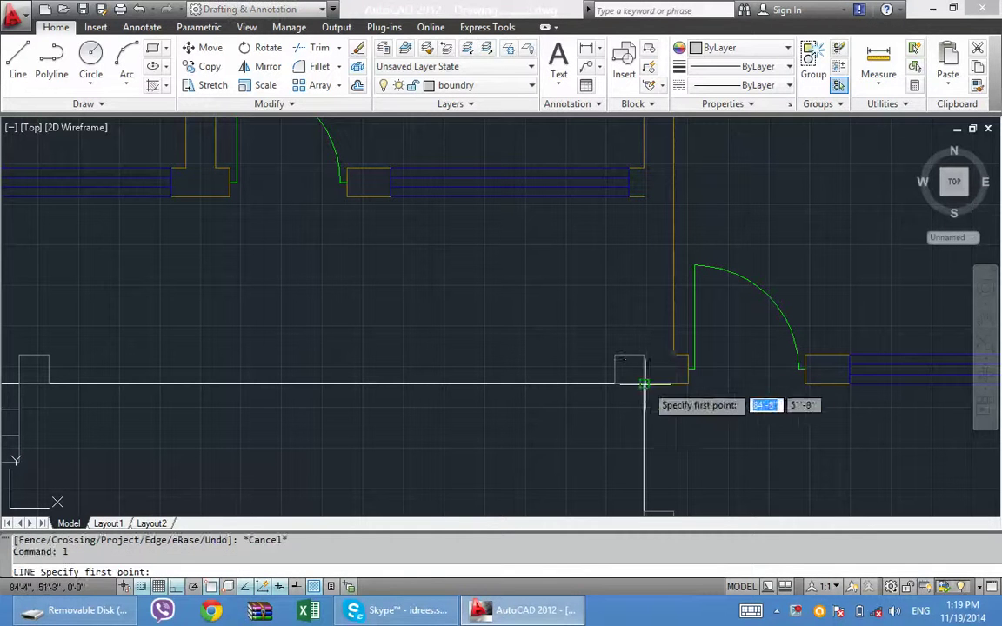
{"action": "left_click", "coordinate": [643, 383]}
{"action": "left_click", "coordinate": [643, 197]}
{"action": "key", "text": "Escape"}
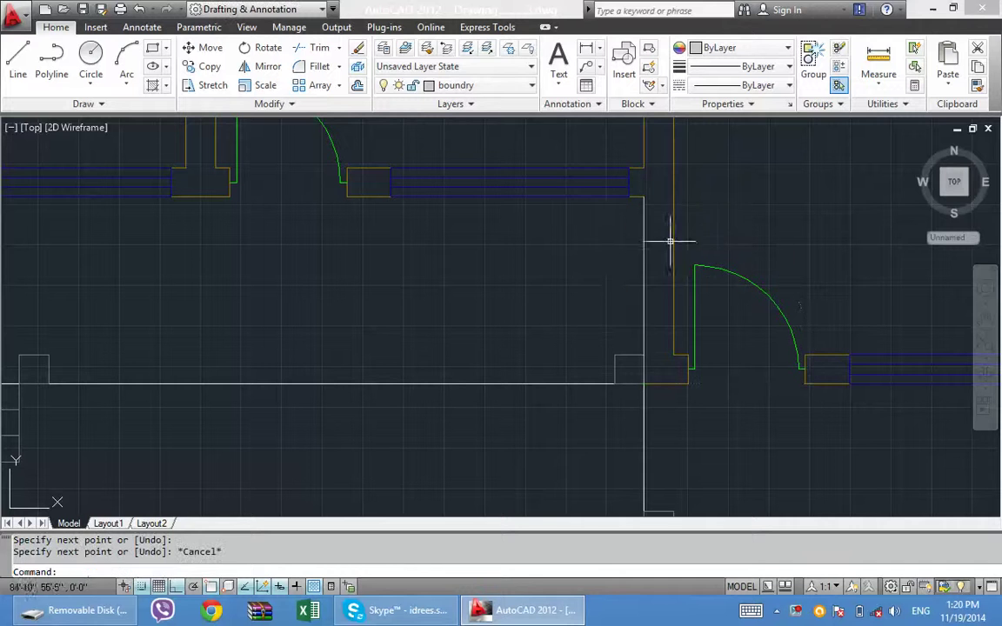
Step: Pick the new vertical line with Match Properties, then zoom to review the plan
{"action": "type", "text": "Ma"}
{"action": "key", "text": "Return"}
{"action": "left_click", "coordinate": [671, 270]}
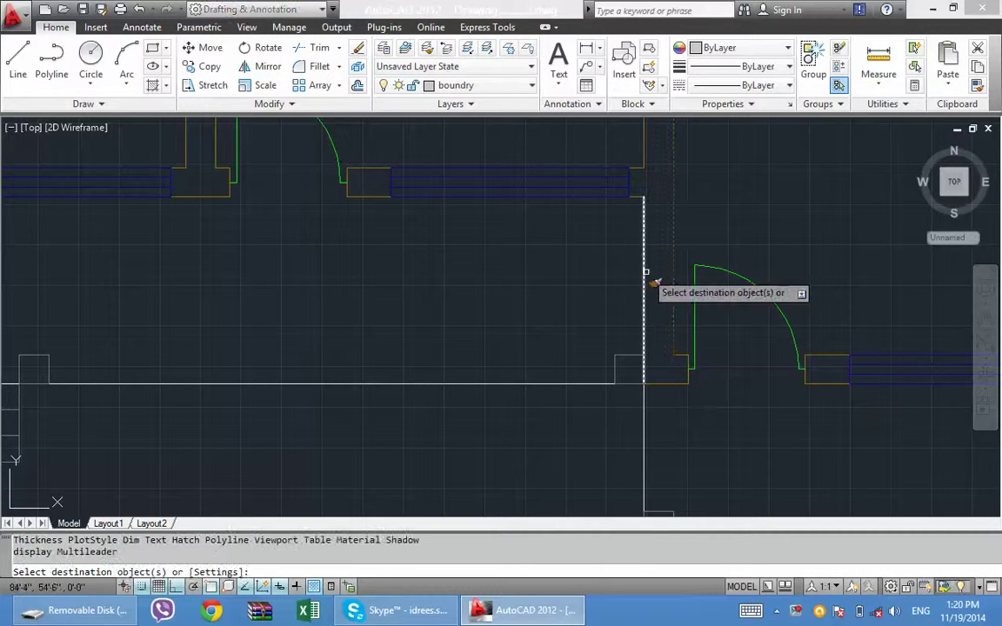
{"action": "key", "text": "Escape"}
{"action": "scroll", "coordinate": [556, 326], "scroll_direction": "down", "scroll_amount": 5}
{"action": "scroll", "coordinate": [619, 320], "scroll_direction": "up", "scroll_amount": 2}
{"action": "scroll", "coordinate": [671, 334], "scroll_direction": "up", "scroll_amount": 2}
{"action": "scroll", "coordinate": [671, 335], "scroll_direction": "down", "scroll_amount": 2}
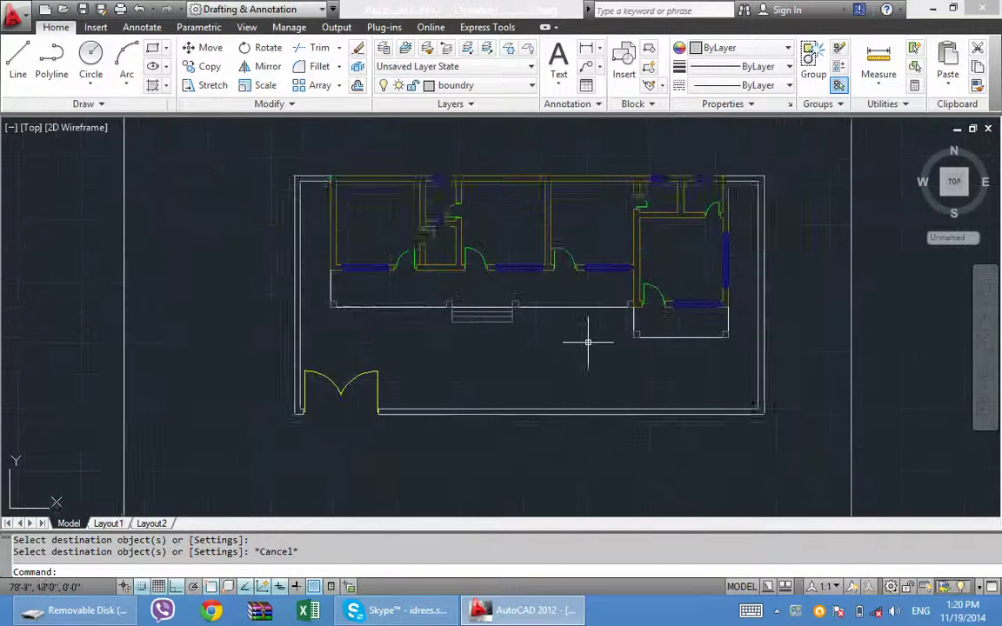
{"action": "key", "text": "Escape"}
Step: Turn off the current boundry layer, confirming the current-layer warning
{"action": "left_click", "coordinate": [456, 85]}
{"action": "left_click", "coordinate": [385, 122]}
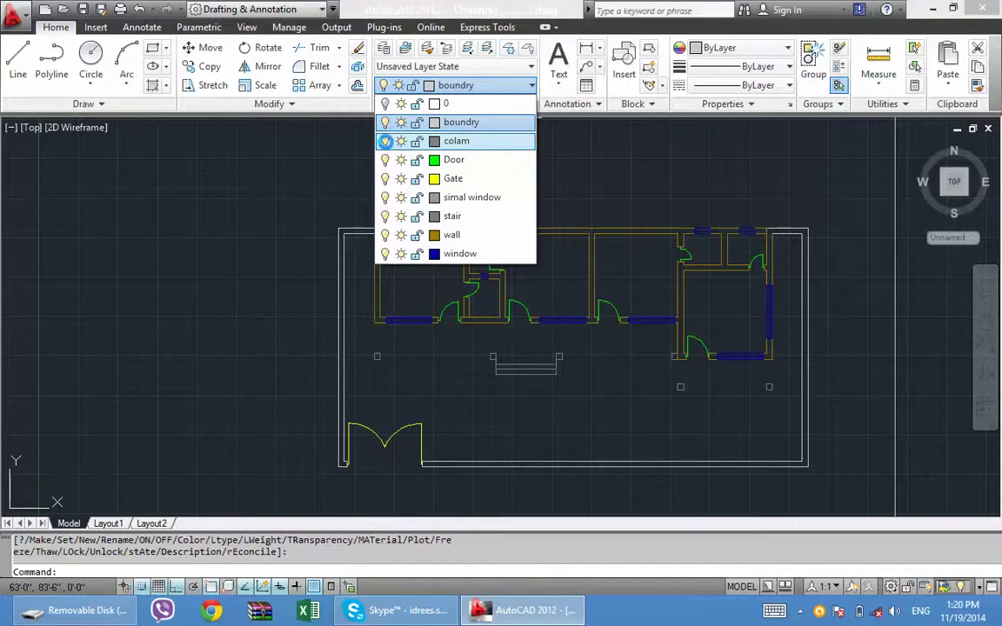
{"action": "left_click", "coordinate": [356, 156]}
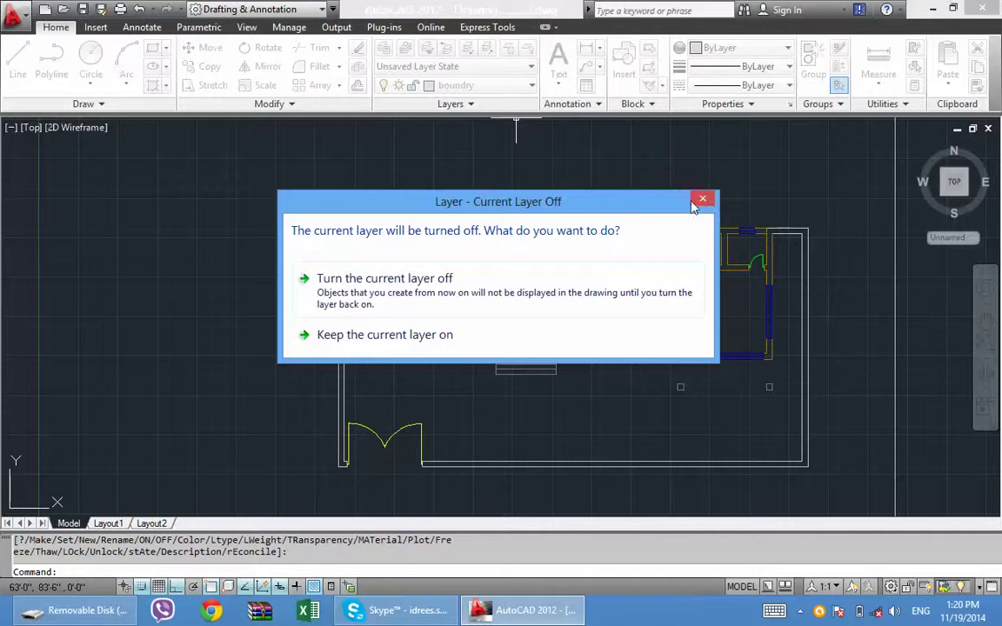
{"action": "left_click", "coordinate": [487, 280]}
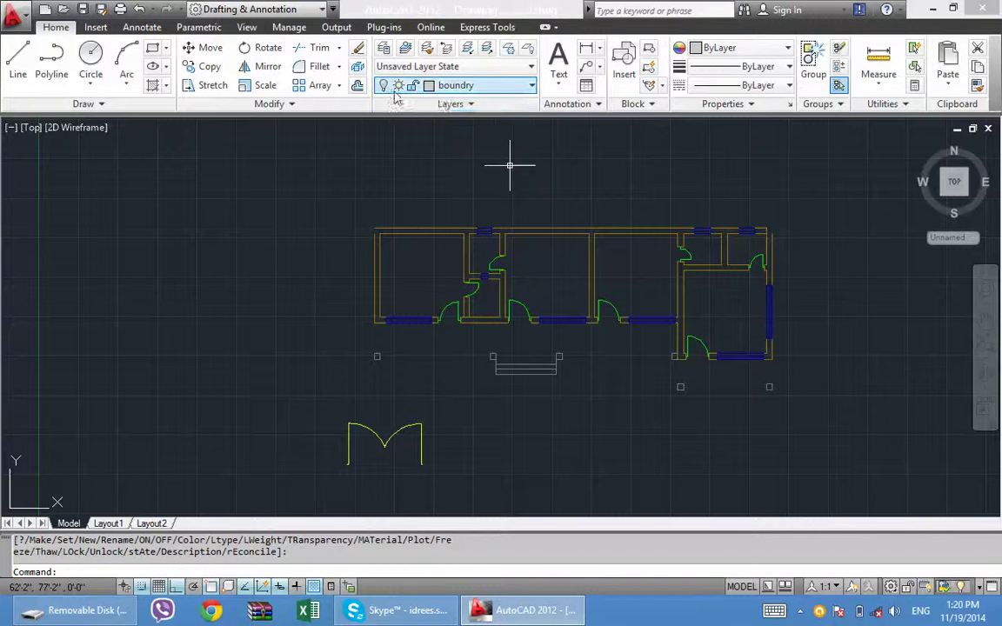
Step: Turn off the Door, Gate and stair layers, leaving the wall layer on
{"action": "left_click", "coordinate": [448, 85]}
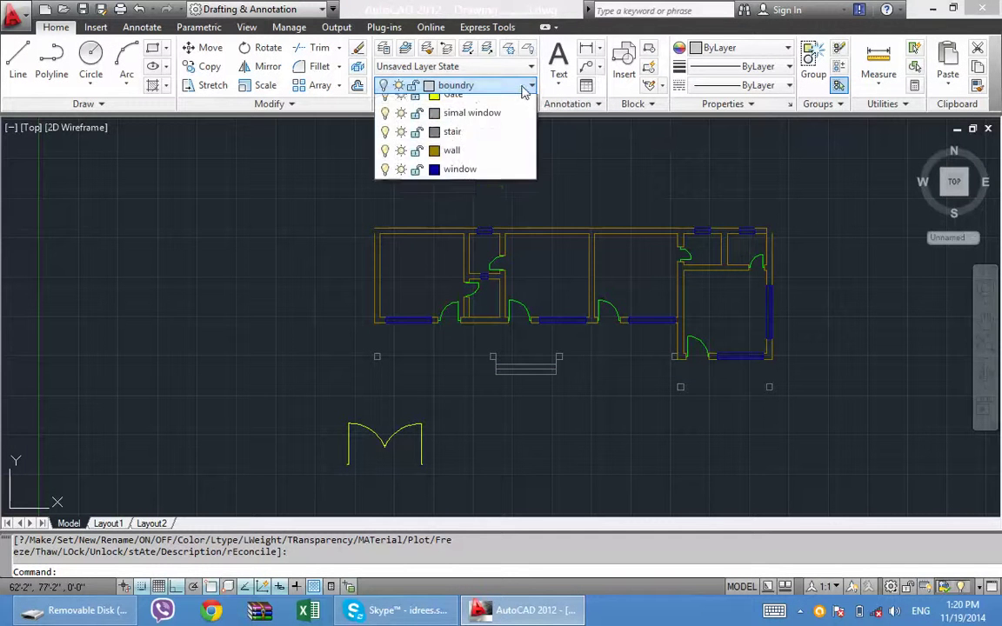
{"action": "left_click", "coordinate": [385, 159]}
{"action": "left_click", "coordinate": [385, 178]}
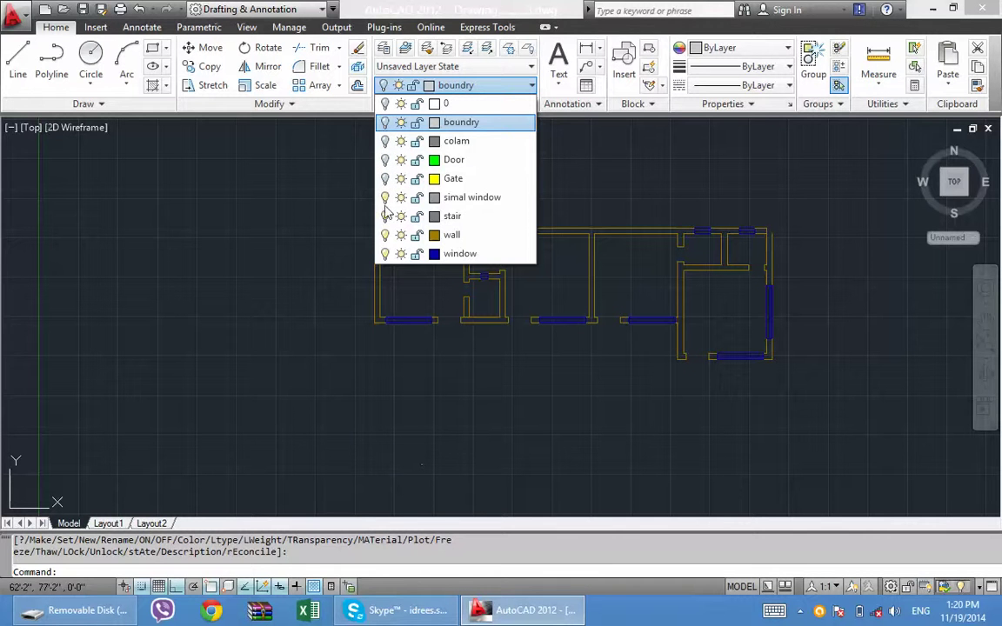
{"action": "left_click", "coordinate": [385, 197]}
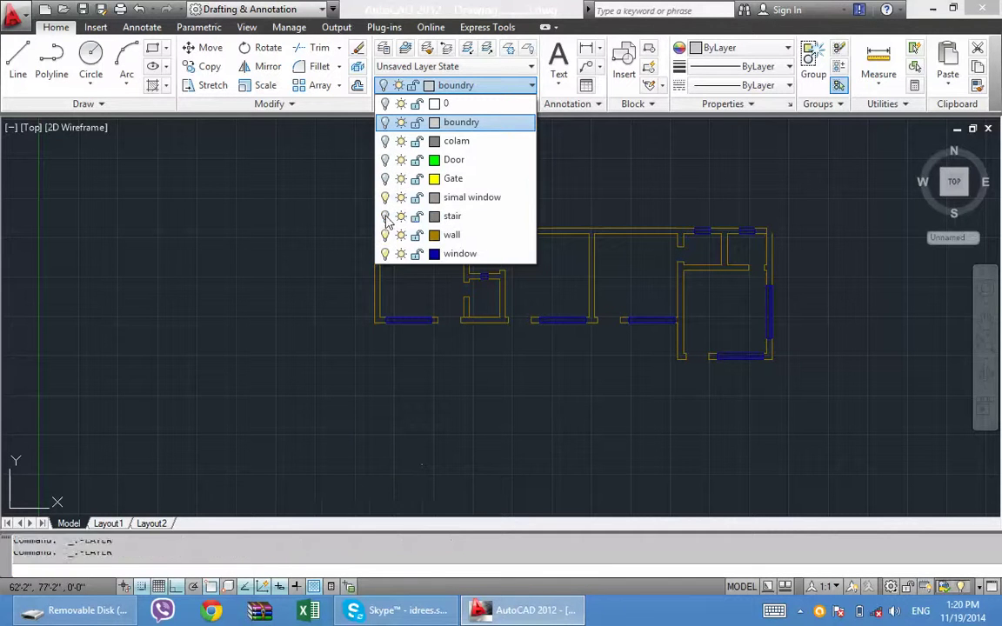
{"action": "left_click", "coordinate": [385, 235]}
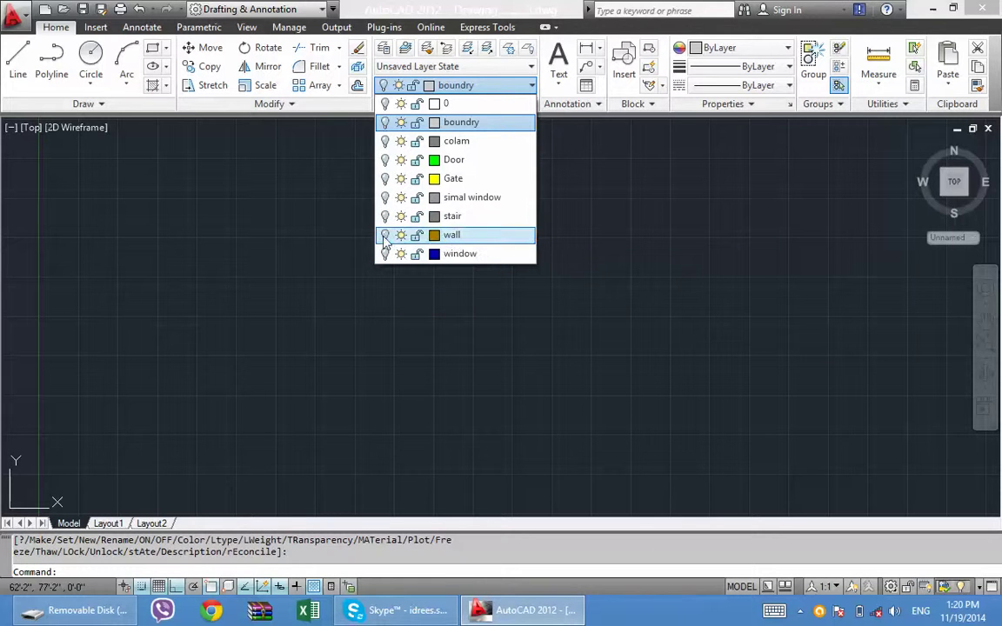
{"action": "left_click", "coordinate": [387, 237]}
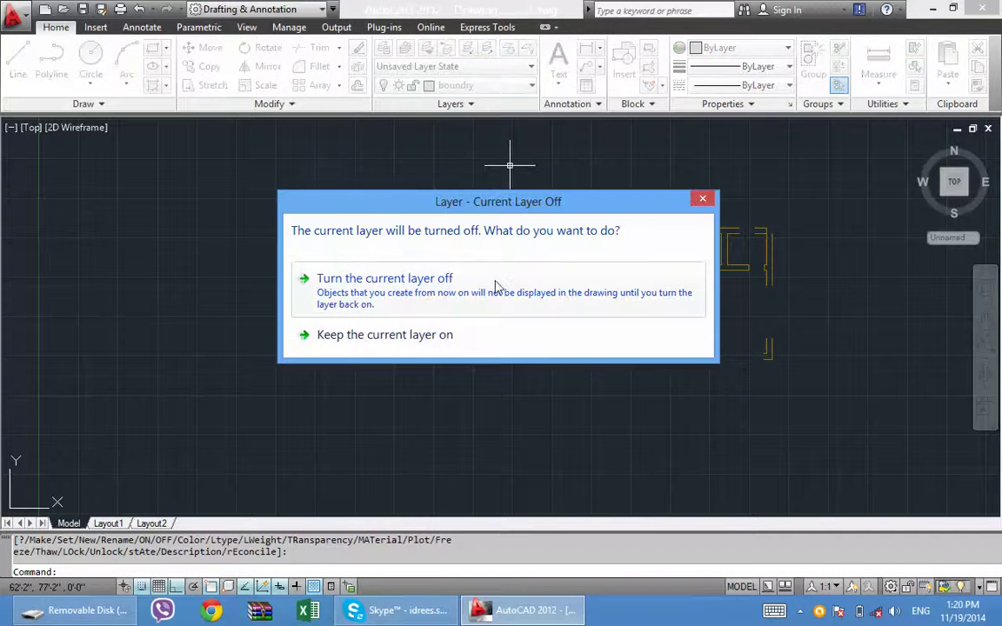
{"action": "left_click", "coordinate": [702, 198]}
{"action": "scroll", "coordinate": [488, 261], "scroll_direction": "up", "scroll_amount": 3}
Step: Zoom in and draw a short line closing the open wall end near the top opening
{"action": "scroll", "coordinate": [479, 235], "scroll_direction": "up", "scroll_amount": 2}
{"action": "scroll", "coordinate": [476, 212], "scroll_direction": "up", "scroll_amount": 1}
{"action": "scroll", "coordinate": [505, 242], "scroll_direction": "up", "scroll_amount": 1}
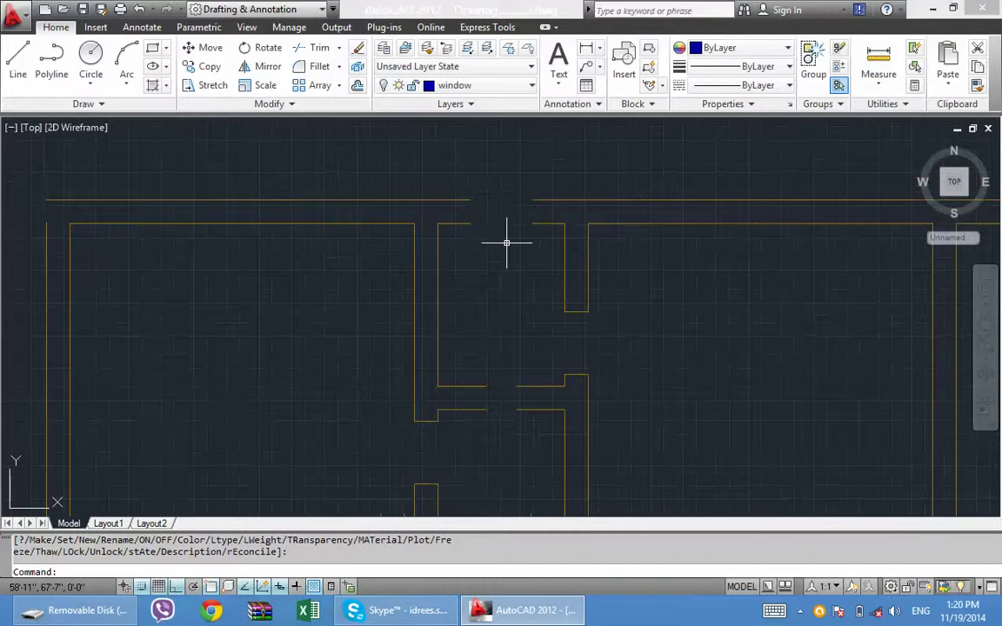
{"action": "type", "text": "l"}
{"action": "key", "text": "Return"}
{"action": "left_click", "coordinate": [533, 200]}
{"action": "left_click", "coordinate": [532, 224]}
{"action": "key", "text": "Return"}
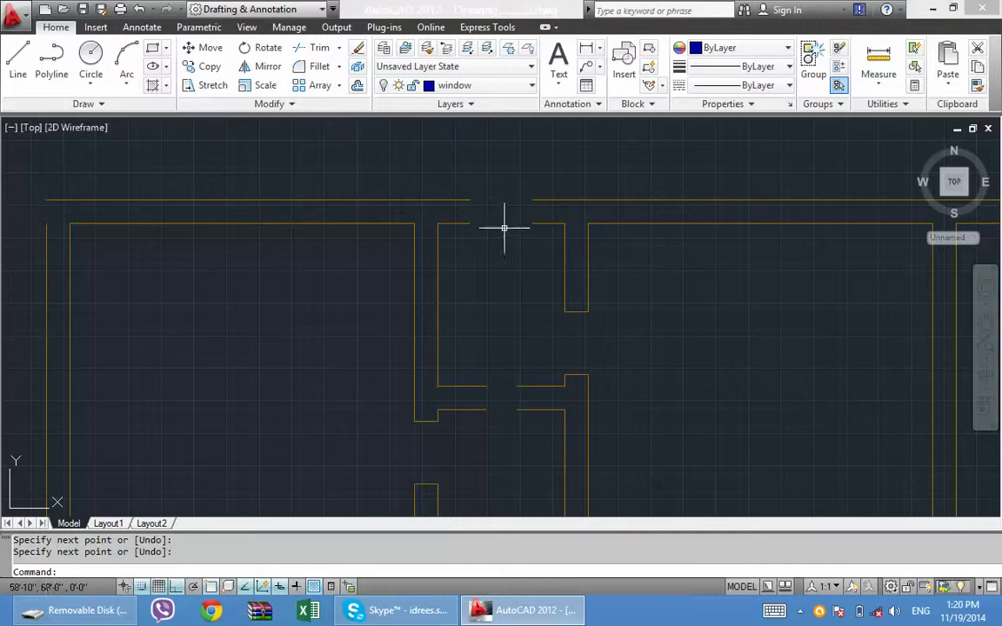
Step: Make wall the current layer
{"action": "left_click", "coordinate": [504, 84]}
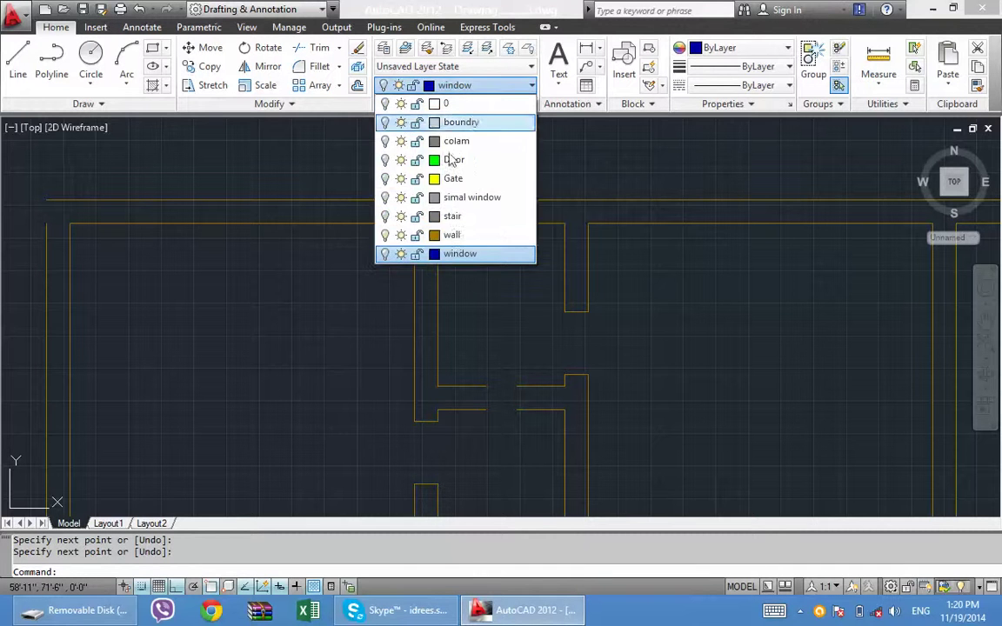
{"action": "left_click", "coordinate": [450, 237]}
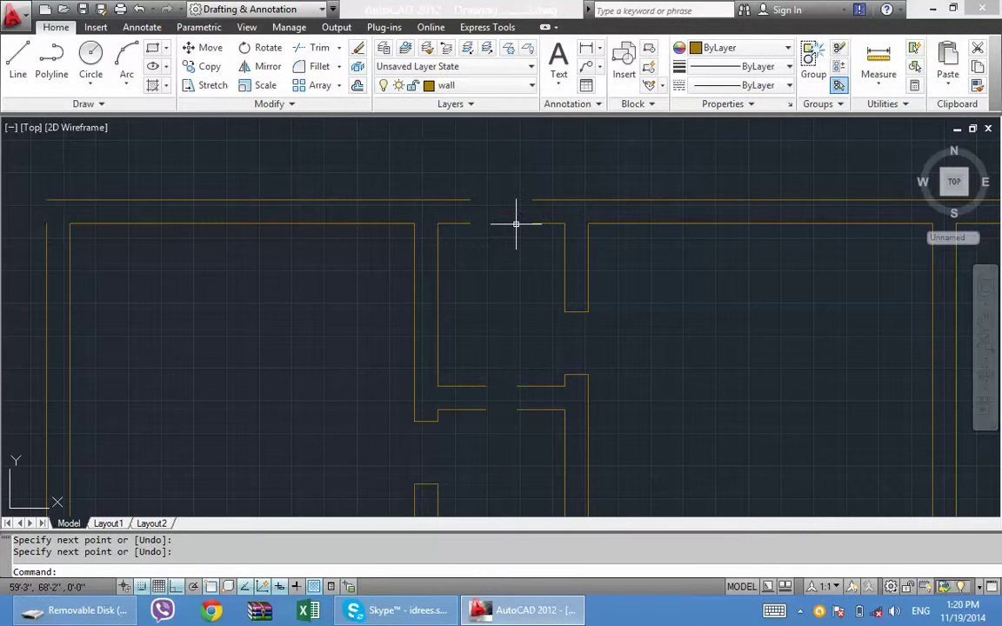
{"action": "type", "text": "L"}
{"action": "key", "text": "Return"}
Step: Cap the two open wall ends at the top openings with short vertical lines
{"action": "left_click", "coordinate": [532, 200]}
{"action": "left_click", "coordinate": [532, 223]}
{"action": "key", "text": "Return"}
{"action": "key", "text": "Return"}
{"action": "left_click", "coordinate": [470, 200]}
{"action": "left_click", "coordinate": [470, 247]}
Step: Close the open wall end on the left side of the plan
{"action": "key", "text": "Return"}
{"action": "middle_click_drag", "start_coordinate": [275, 215], "coordinate": [485, 268]}
{"action": "key", "text": "Return"}
{"action": "left_click", "coordinate": [256, 277]}
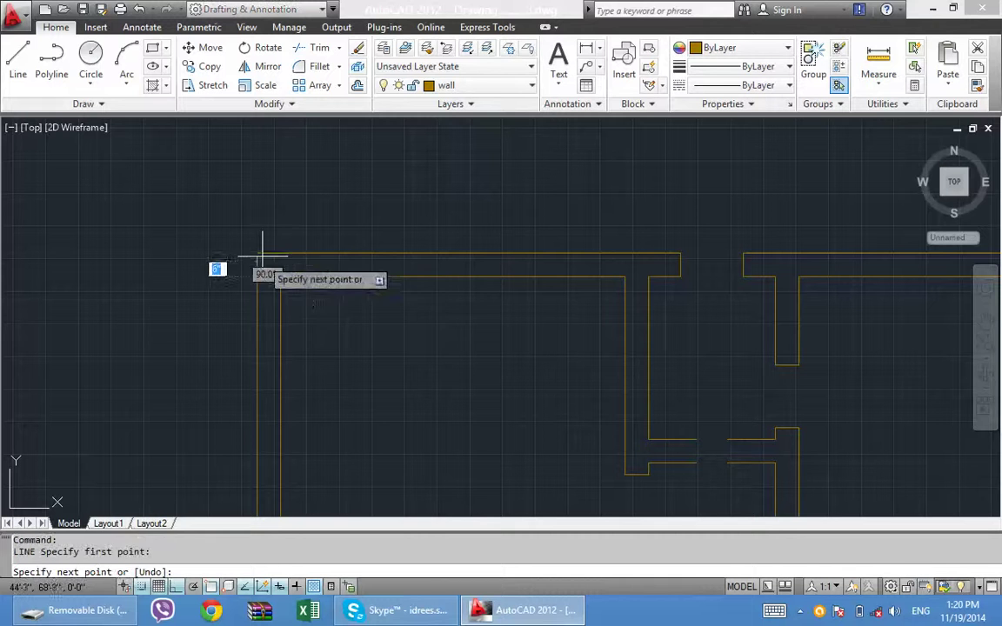
{"action": "left_click", "coordinate": [256, 253]}
{"action": "key", "text": "Return"}
Step: Draw a line across the next wall gap and close its adjacent wall end
{"action": "middle_click_drag", "start_coordinate": [317, 297], "coordinate": [458, 258]}
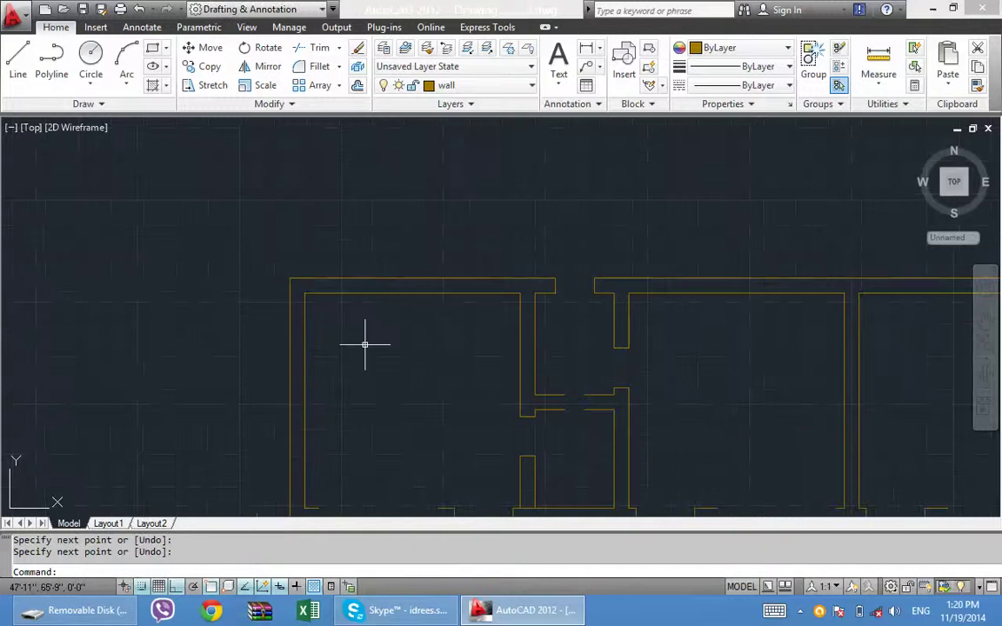
{"action": "key", "text": "Return"}
{"action": "left_click", "coordinate": [415, 232]}
{"action": "left_click", "coordinate": [442, 233]}
{"action": "key", "text": "Return"}
{"action": "key", "text": "Return"}
{"action": "left_click", "coordinate": [413, 232]}
{"action": "left_click", "coordinate": [448, 250]}
Step: Close the middle wall end and the wall corner further left
{"action": "key", "text": "Return"}
{"action": "key", "text": "Return"}
{"action": "left_click", "coordinate": [319, 345]}
{"action": "left_click", "coordinate": [320, 353]}
{"action": "key", "text": "Return"}
{"action": "key", "text": "Return"}
{"action": "left_click", "coordinate": [198, 358]}
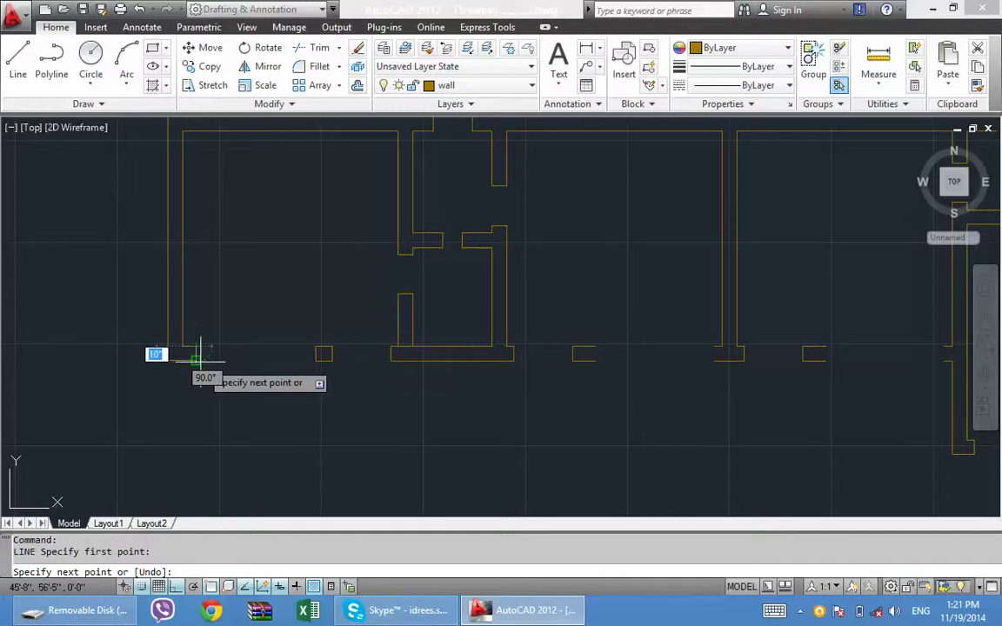
{"action": "left_click", "coordinate": [199, 358]}
{"action": "key", "text": "Return"}
{"action": "scroll", "coordinate": [375, 382], "scroll_direction": "down", "scroll_amount": 2}
{"action": "key", "text": "Return"}
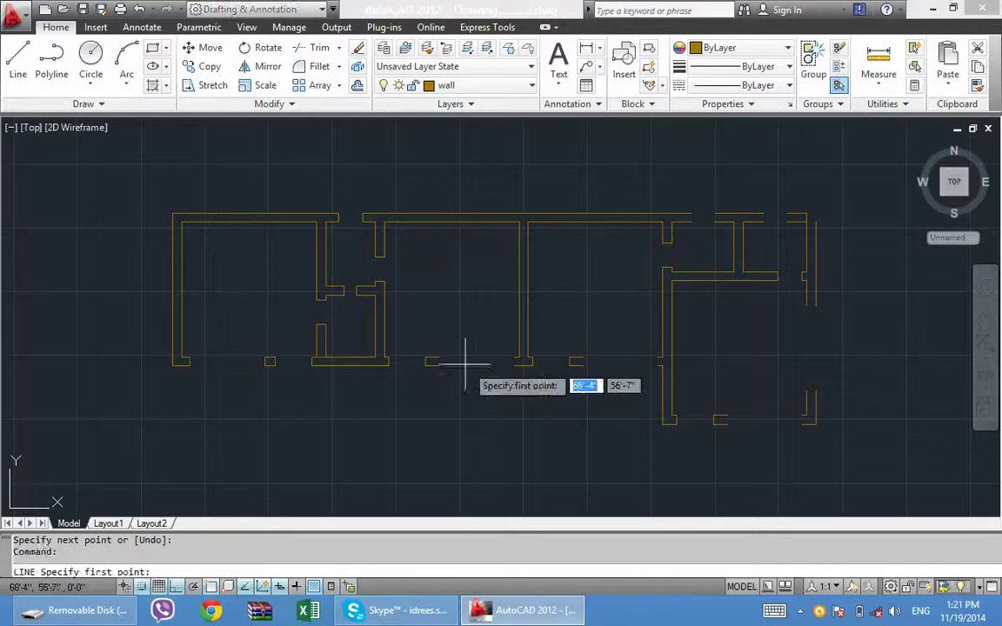
Step: Close the two wall stubs along the lower walls
{"action": "left_click", "coordinate": [439, 357]}
{"action": "left_click", "coordinate": [440, 365]}
{"action": "key", "text": "Return"}
{"action": "key", "text": "Return"}
{"action": "scroll", "coordinate": [509, 358], "scroll_direction": "up", "scroll_amount": 3}
{"action": "left_click", "coordinate": [528, 354]}
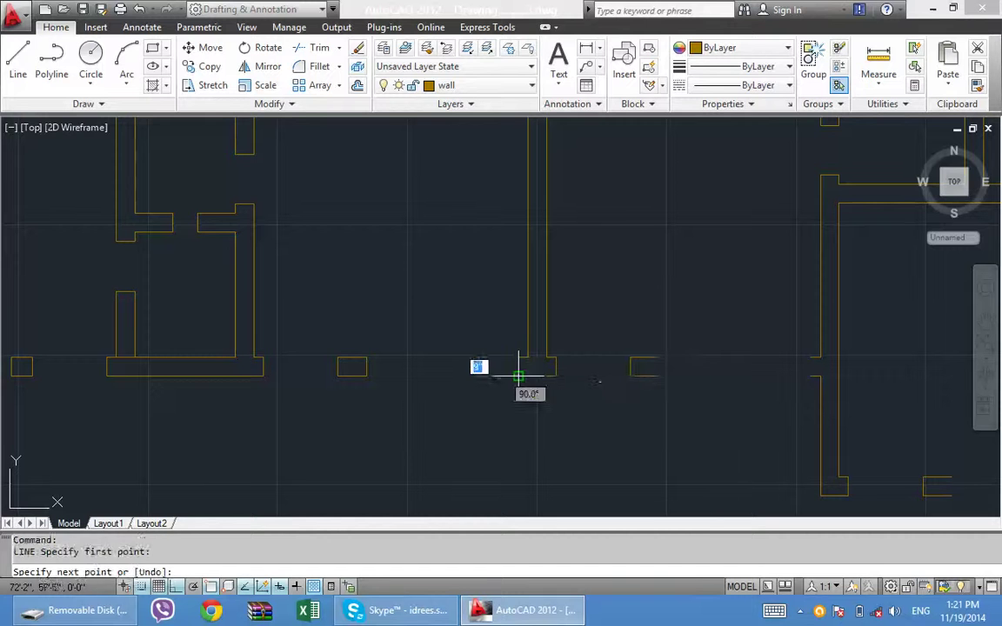
{"action": "left_click", "coordinate": [519, 377]}
{"action": "key", "text": "Return"}
{"action": "key", "text": "Return"}
{"action": "left_click", "coordinate": [659, 376]}
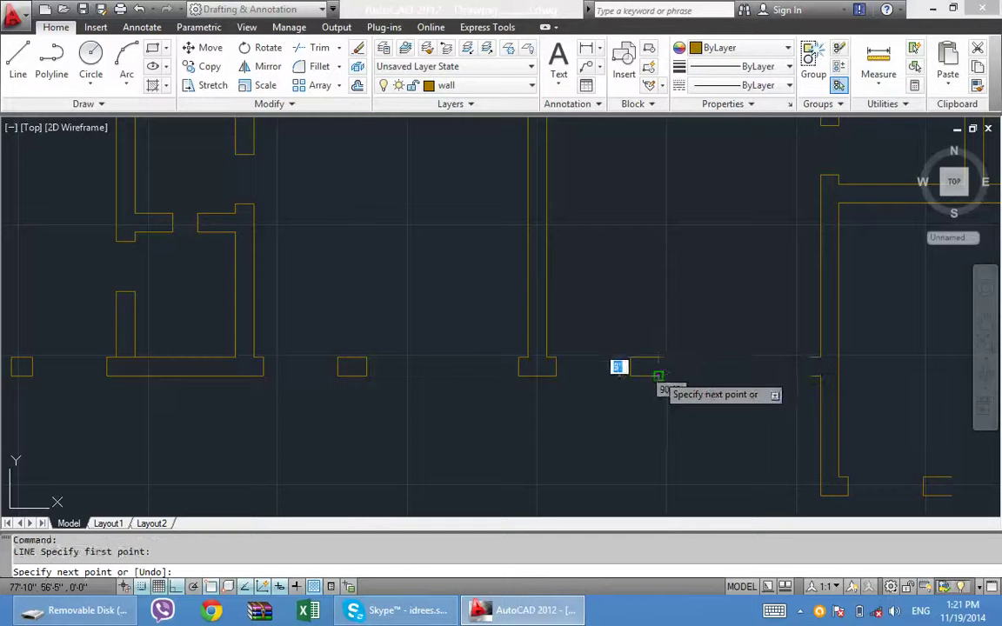
{"action": "middle_click_drag", "start_coordinate": [695, 380], "coordinate": [414, 376]}
{"action": "key", "text": "Return"}
Step: Close a wall end and the small bracket's open right side
{"action": "key", "text": "Return"}
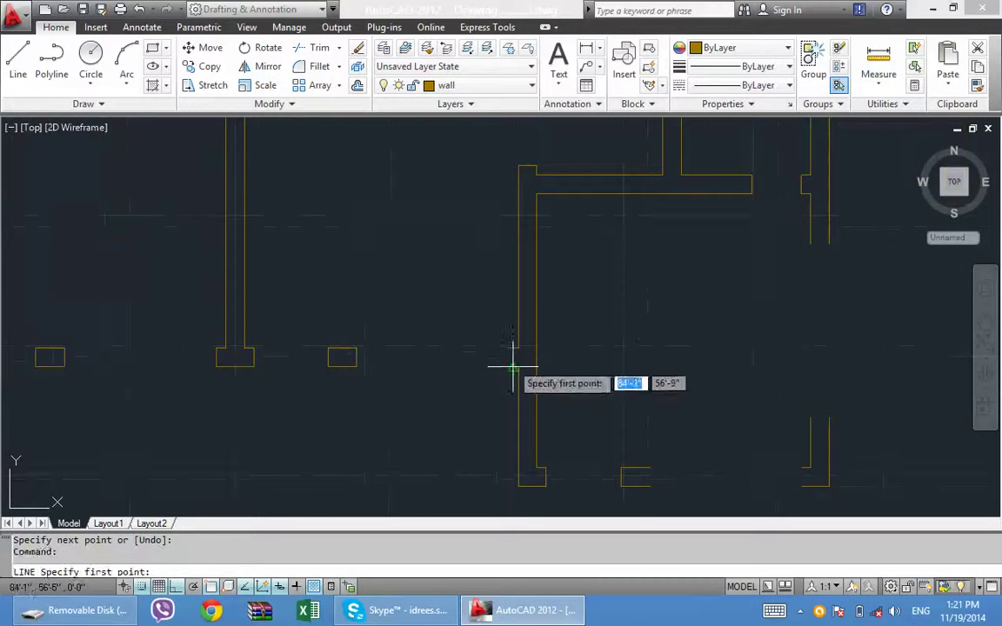
{"action": "left_click", "coordinate": [509, 366]}
{"action": "left_click", "coordinate": [519, 335]}
{"action": "key", "text": "Return"}
{"action": "middle_click_drag", "start_coordinate": [572, 351], "coordinate": [429, 242]}
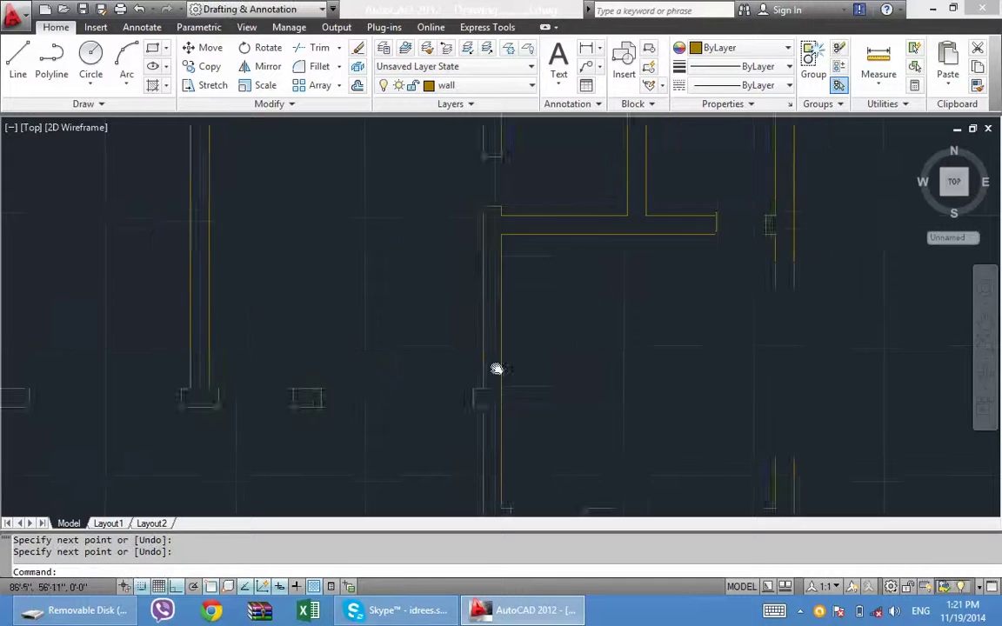
{"action": "key", "text": "Return"}
{"action": "left_click", "coordinate": [508, 371]}
{"action": "left_click", "coordinate": [508, 353]}
{"action": "key", "text": "Return"}
{"action": "middle_click_drag", "start_coordinate": [555, 378], "coordinate": [474, 358]}
Step: Close three more wall ends further left below the upper openings
{"action": "key", "text": "Return"}
{"action": "left_click", "coordinate": [487, 349]}
{"action": "left_click", "coordinate": [487, 335]}
{"action": "key", "text": "Return"}
{"action": "key", "text": "Return"}
{"action": "left_click", "coordinate": [493, 329]}
{"action": "left_click", "coordinate": [489, 285]}
{"action": "key", "text": "Return"}
{"action": "mouse_move", "coordinate": [476, 250]}
{"action": "middle_mouse_down"}
{"action": "mouse_move", "coordinate": [483, 377]}
{"action": "mouse_move", "coordinate": [468, 472]}
{"action": "mouse_move", "coordinate": [477, 508]}
{"action": "middle_mouse_up"}
{"action": "key", "text": "Return"}
{"action": "left_click", "coordinate": [493, 275]}
{"action": "left_click", "coordinate": [472, 287]}
{"action": "key", "text": "Return"}
Step: Close the small pier outline and the adjacent vertical wall end
{"action": "key", "text": "Return"}
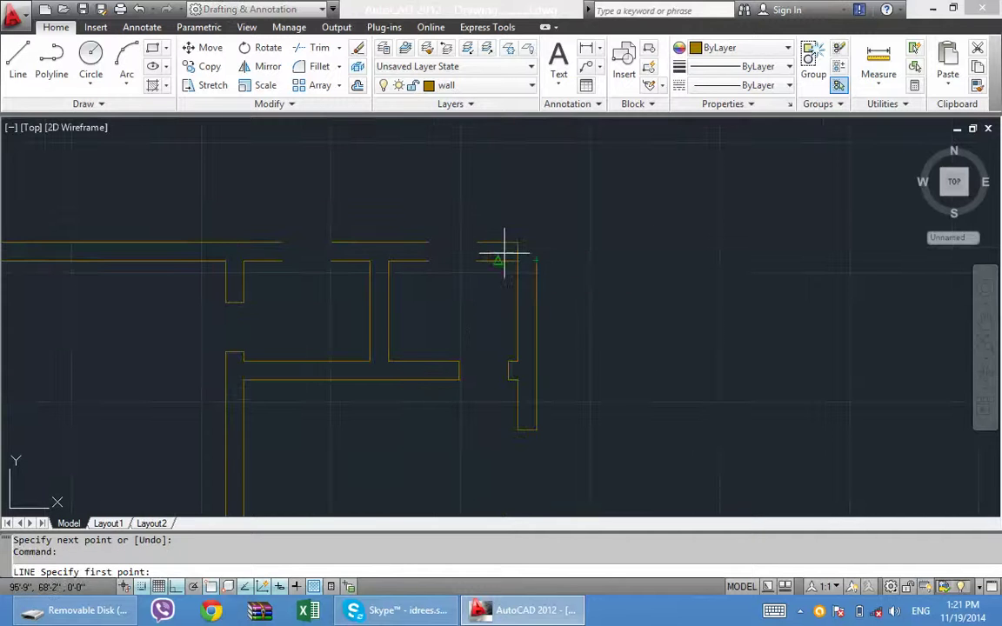
{"action": "left_click", "coordinate": [480, 260]}
{"action": "left_click", "coordinate": [477, 242]}
{"action": "left_click", "coordinate": [517, 241]}
{"action": "key", "text": "Return"}
{"action": "key", "text": "Return"}
{"action": "left_click", "coordinate": [427, 260]}
{"action": "left_click", "coordinate": [427, 242]}
Step: Cap the last two open wall ends with vertical lines and zoom out over the plan
{"action": "key", "text": "Return"}
{"action": "key", "text": "Return"}
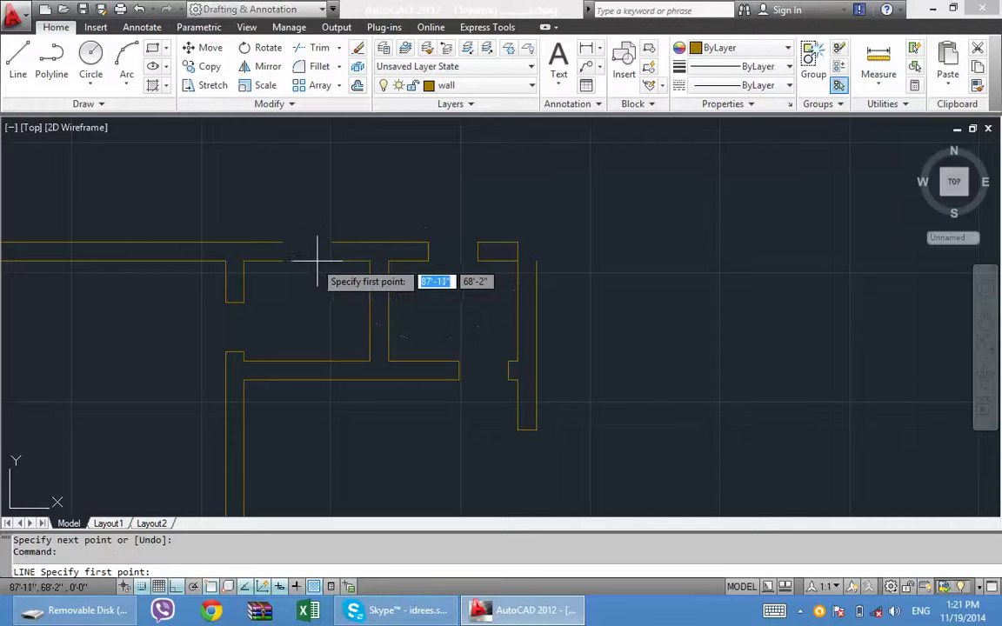
{"action": "left_click", "coordinate": [331, 260]}
{"action": "left_click", "coordinate": [331, 242]}
{"action": "key", "text": "Return"}
{"action": "key", "text": "Return"}
{"action": "left_click", "coordinate": [282, 260]}
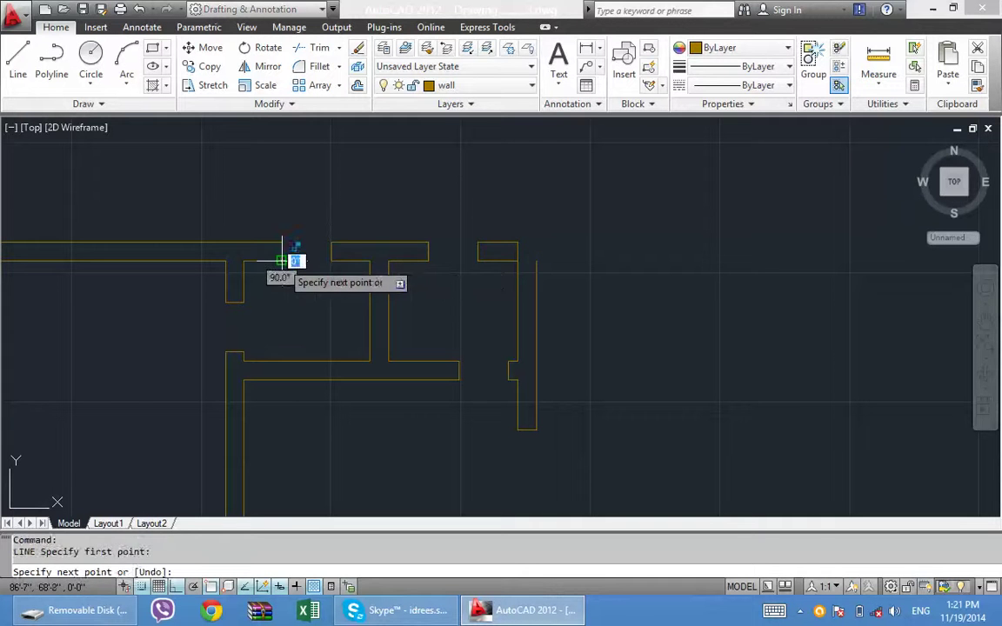
{"action": "left_click", "coordinate": [281, 242]}
{"action": "key", "text": "Return"}
{"action": "mouse_move", "coordinate": [526, 319]}
{"action": "middle_mouse_down"}
{"action": "mouse_move", "coordinate": [563, 352]}
{"action": "mouse_move", "coordinate": [570, 346]}
{"action": "middle_mouse_up"}
{"action": "scroll", "coordinate": [567, 346], "scroll_direction": "down", "scroll_amount": 1}
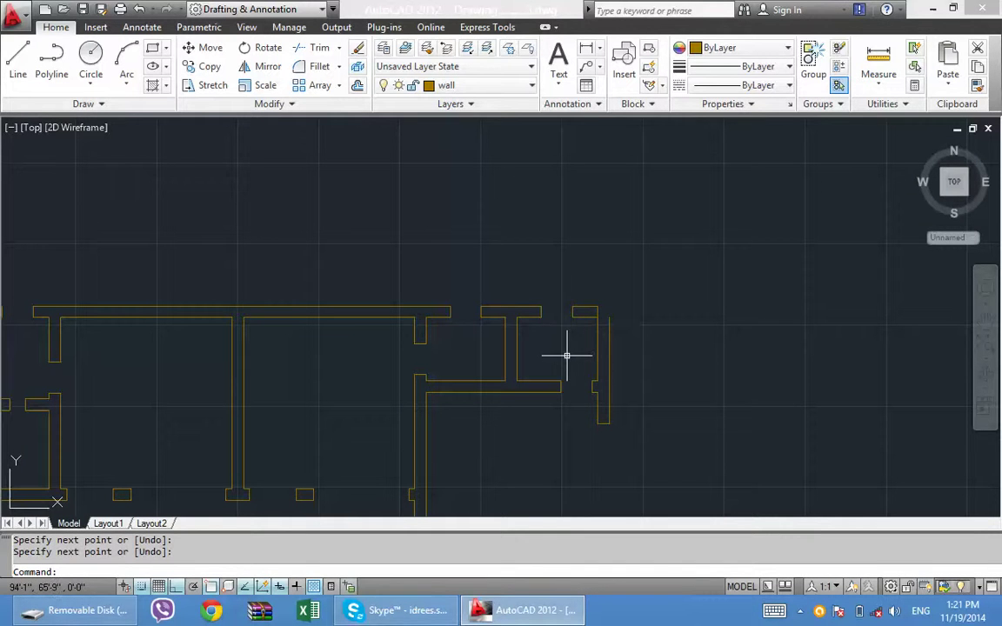
{"action": "type", "text": "F"}
Step: Join the vertical and top wall lines at a corner, then cancel the repeated join
{"action": "key", "text": "Return"}
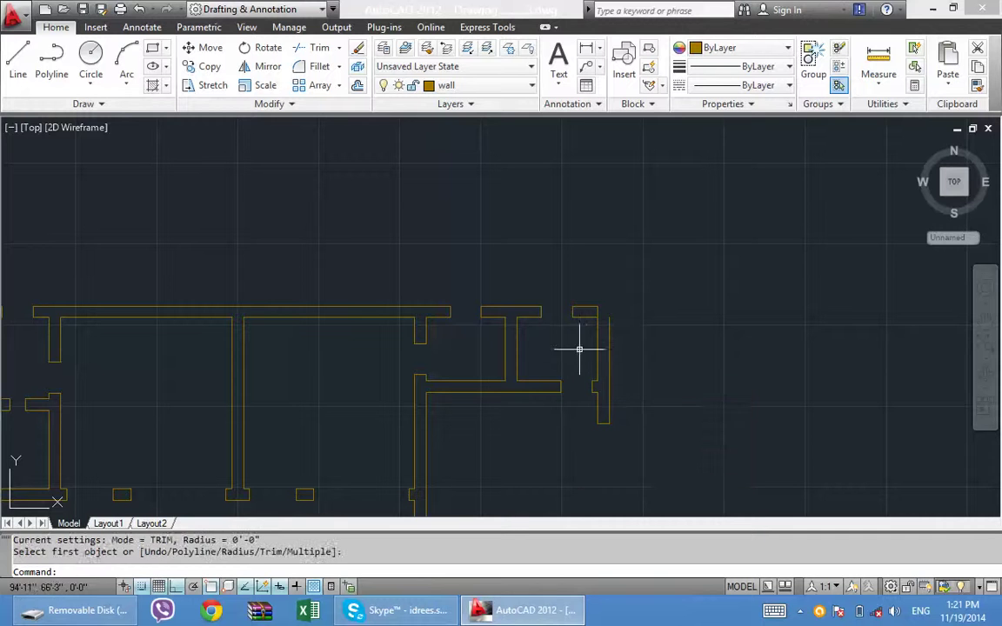
{"action": "left_click", "coordinate": [609, 325]}
{"action": "left_click", "coordinate": [586, 307]}
{"action": "key", "text": "Return"}
{"action": "scroll", "coordinate": [602, 314], "scroll_direction": "up", "scroll_amount": 2}
{"action": "type", "text": "tr"}
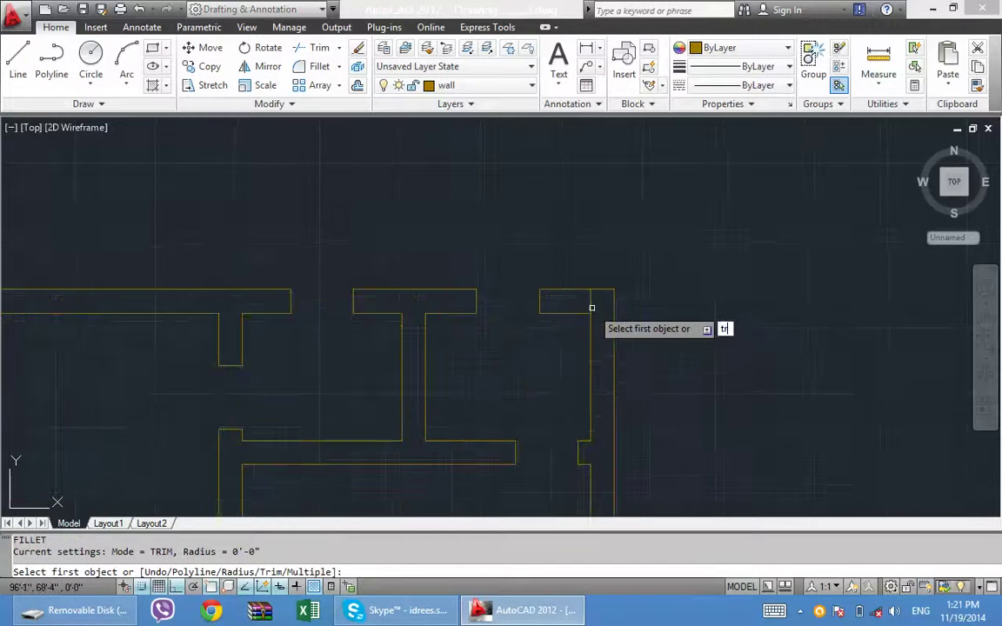
{"action": "key", "text": "Return"}
{"action": "key", "text": "Return"}
{"action": "key", "text": "Escape"}
Step: Trim away the extra wall line pieces near the corner, using all lines as cutting edges
{"action": "type", "text": "r"}
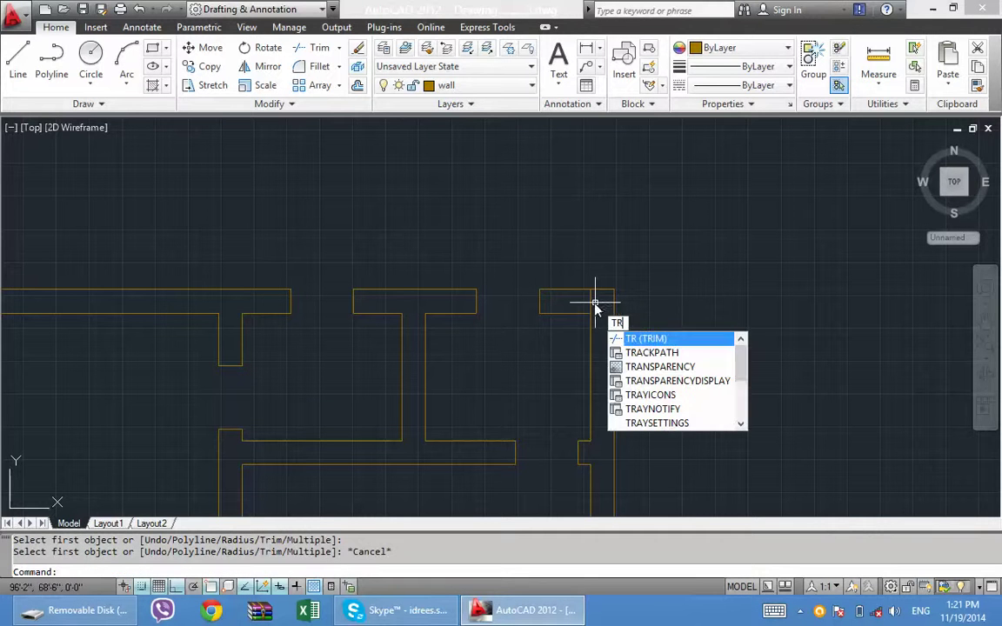
{"action": "key", "text": "Return"}
{"action": "key", "text": "Return"}
{"action": "left_click_drag", "start_coordinate": [595, 297], "coordinate": [583, 300]}
{"action": "scroll", "coordinate": [583, 300], "scroll_direction": "down", "scroll_amount": 1}
{"action": "scroll", "coordinate": [577, 326], "scroll_direction": "down", "scroll_amount": 2}
{"action": "scroll", "coordinate": [522, 348], "scroll_direction": "down", "scroll_amount": 2}
{"action": "scroll", "coordinate": [469, 348], "scroll_direction": "down", "scroll_amount": 1}
{"action": "scroll", "coordinate": [409, 334], "scroll_direction": "up", "scroll_amount": 2}
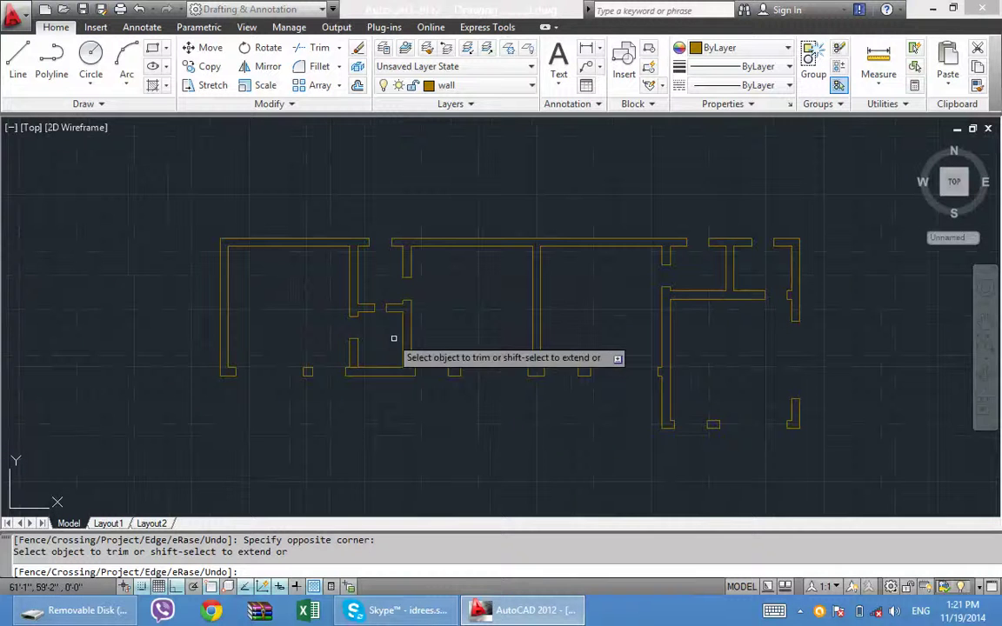
{"action": "scroll", "coordinate": [365, 365], "scroll_direction": "up", "scroll_amount": 2}
{"action": "scroll", "coordinate": [354, 379], "scroll_direction": "up", "scroll_amount": 2}
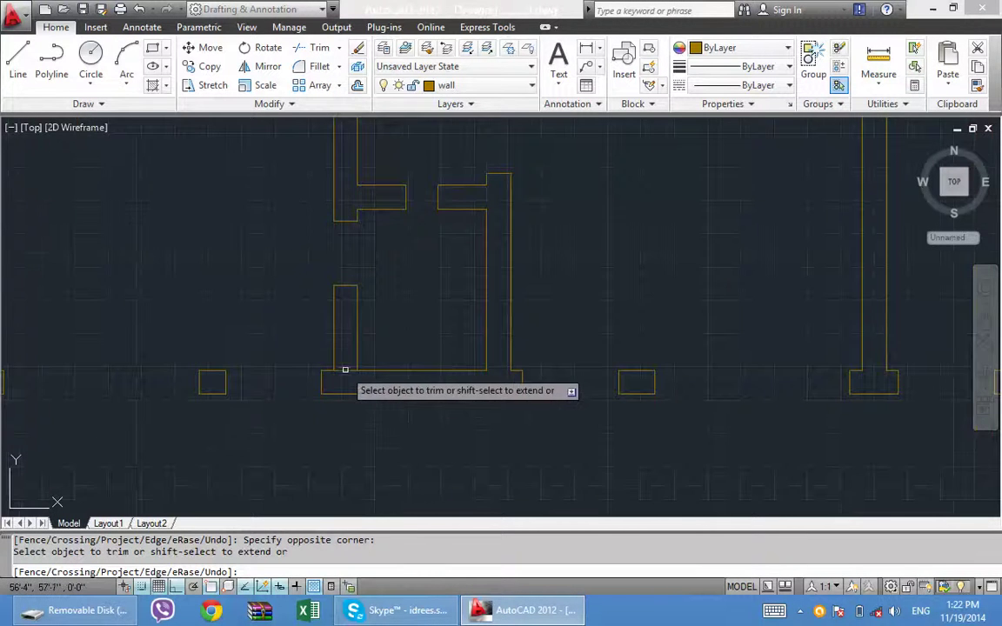
{"action": "scroll", "coordinate": [399, 400], "scroll_direction": "down", "scroll_amount": 4}
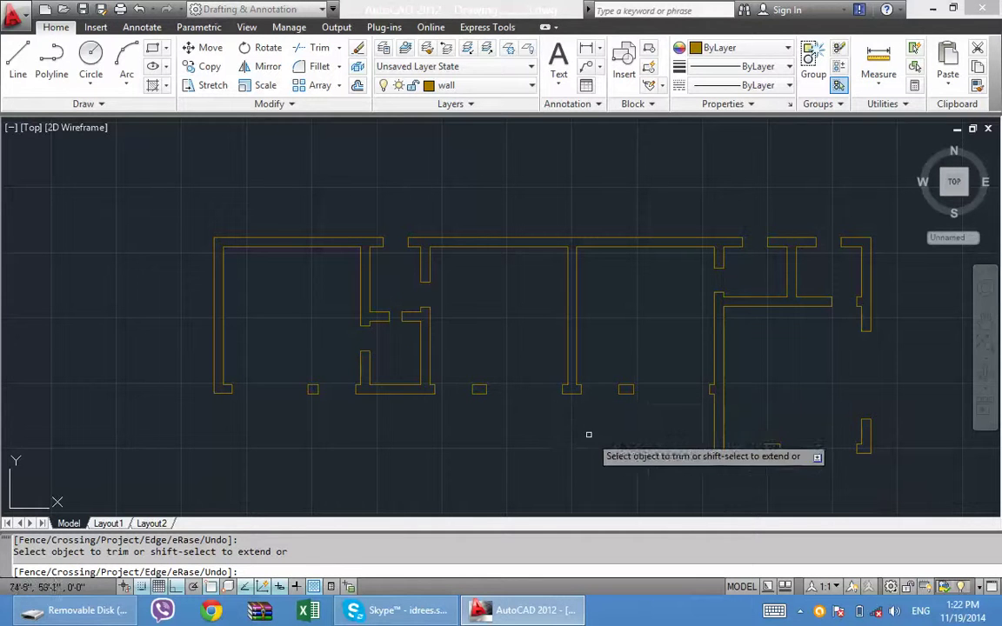
Step: End trimming and bring the whole floor plan into view
{"action": "key", "text": "Escape"}
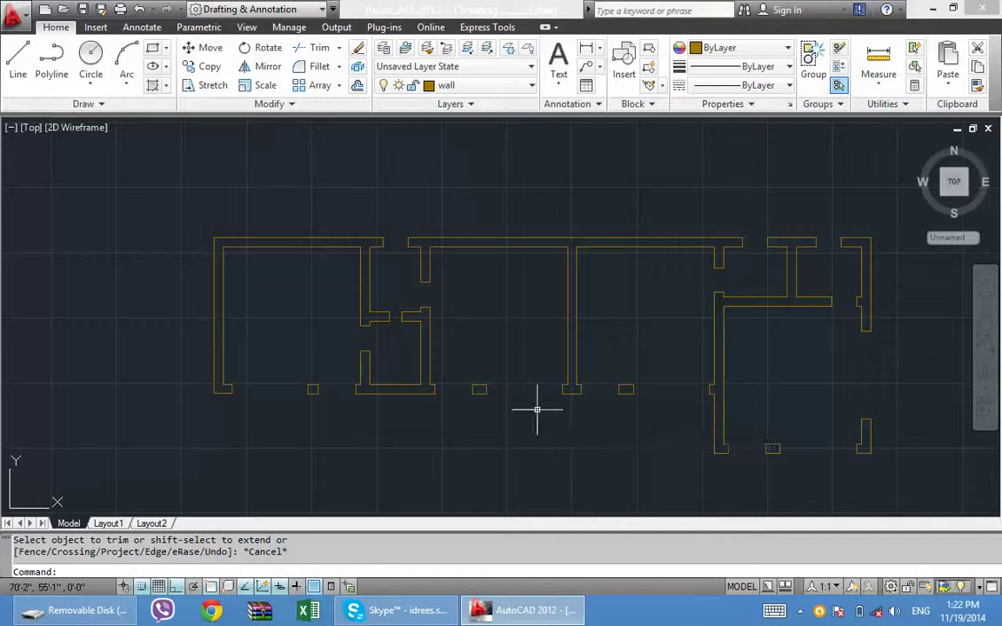
{"action": "middle_click_drag", "start_coordinate": [540, 430], "coordinate": [451, 389]}
{"action": "scroll", "coordinate": [480, 402], "scroll_direction": "down", "scroll_amount": 2}
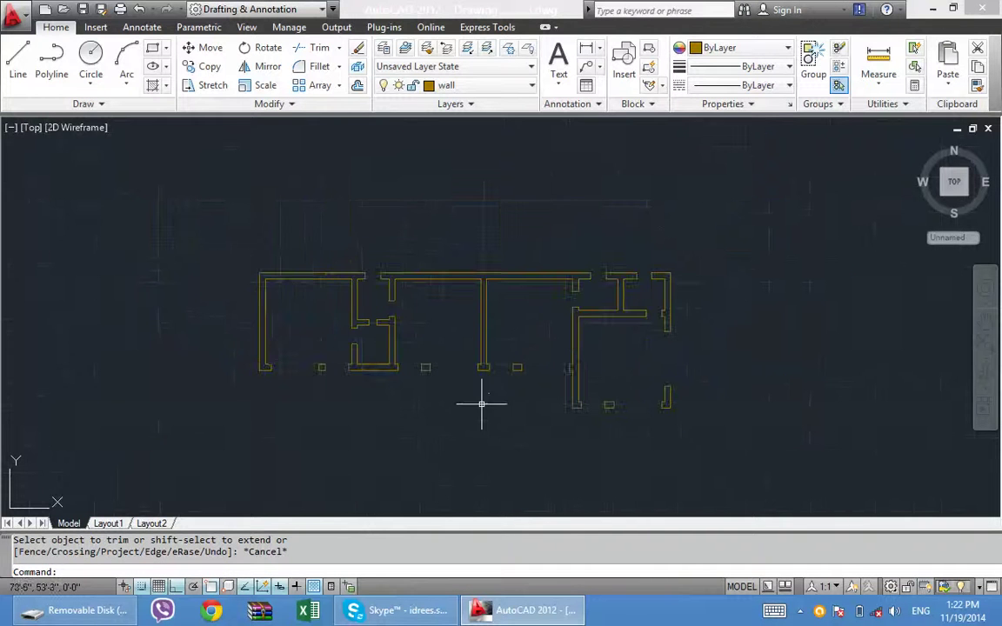
{"action": "scroll", "coordinate": [556, 363], "scroll_direction": "up", "scroll_amount": 2}
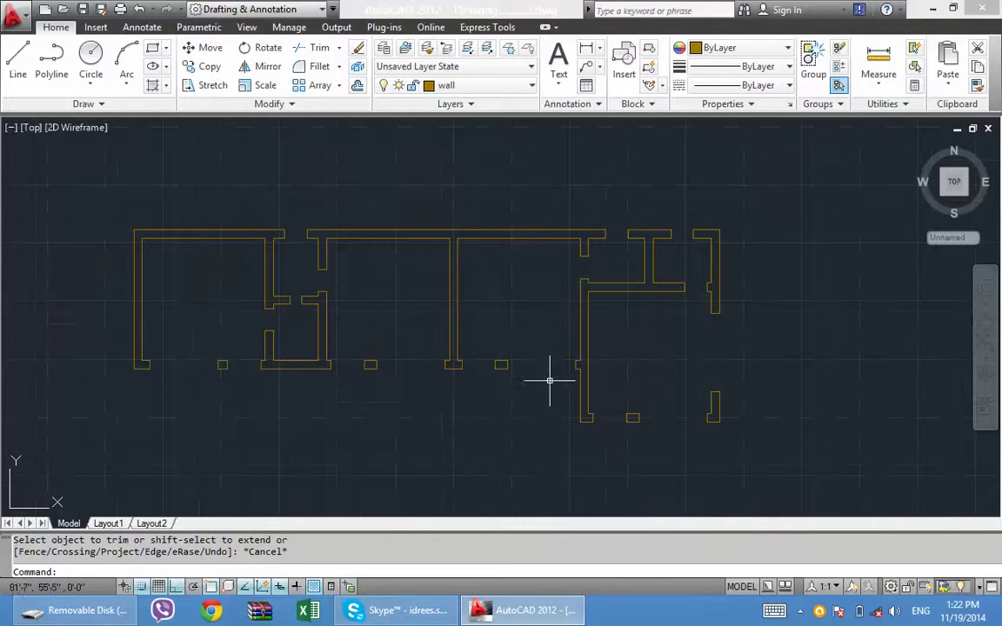
Step: Join all 111 wall lines of the plan into polylines with J (JOIN)
{"action": "type", "text": "j"}
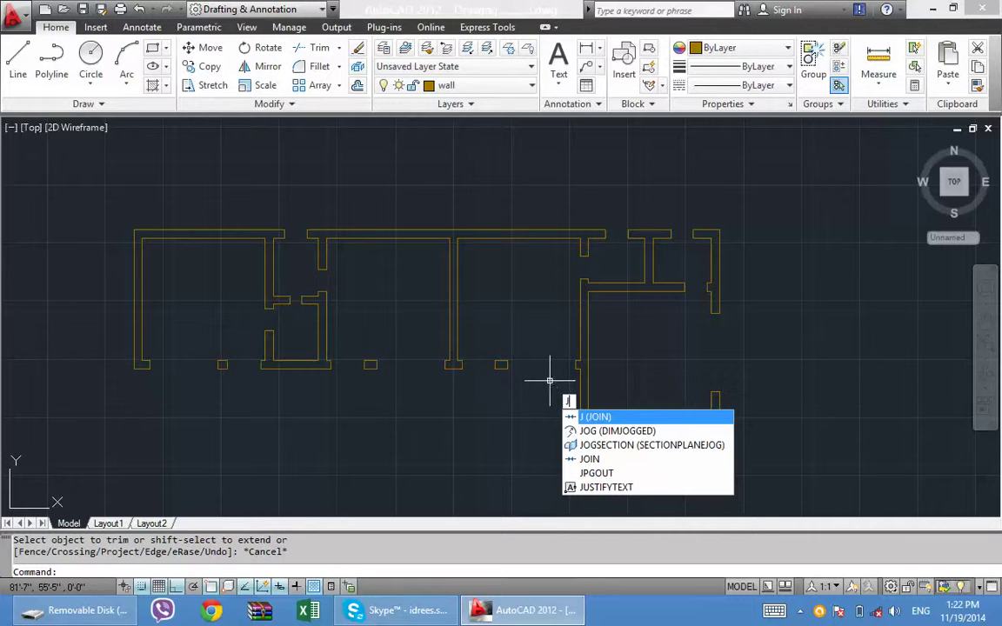
{"action": "key", "text": "Return"}
{"action": "left_click", "coordinate": [775, 216]}
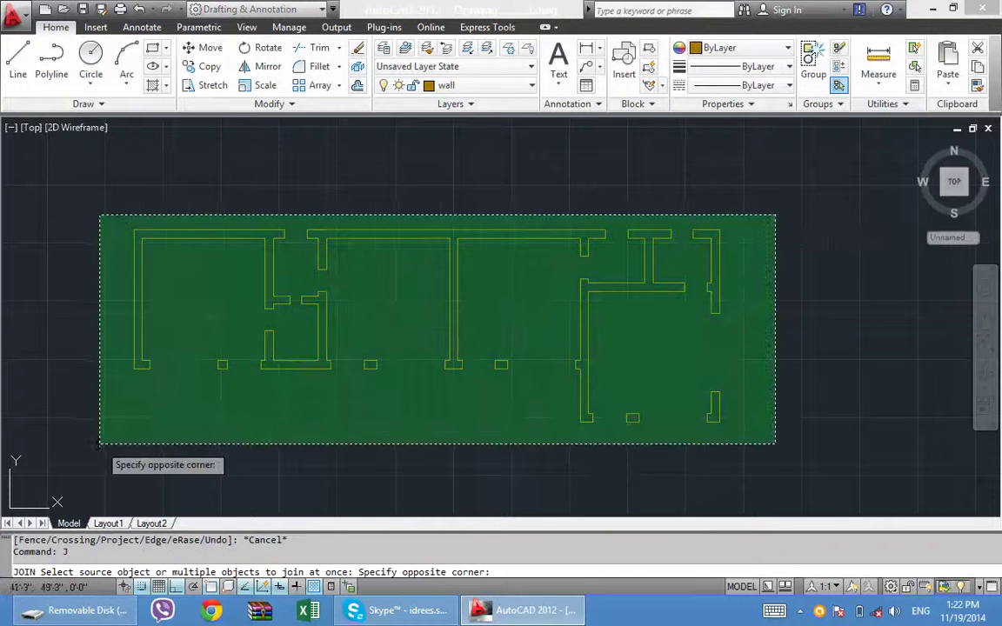
{"action": "left_click", "coordinate": [97, 444]}
{"action": "key", "text": "Return"}
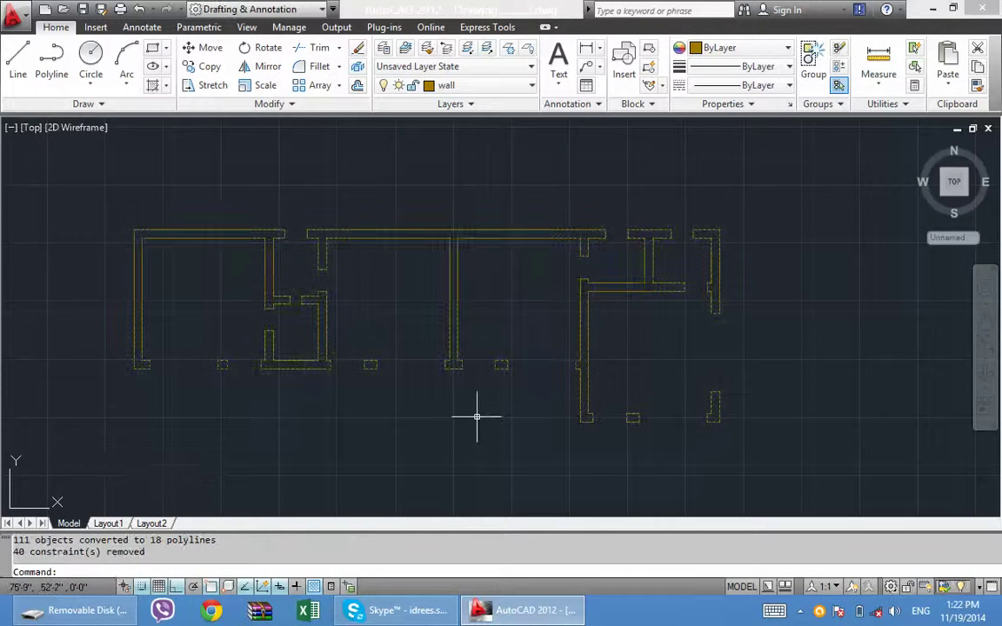
Step: Extrude the 18 wall polylines 10' high into 3D solids
{"action": "type", "text": "t"}
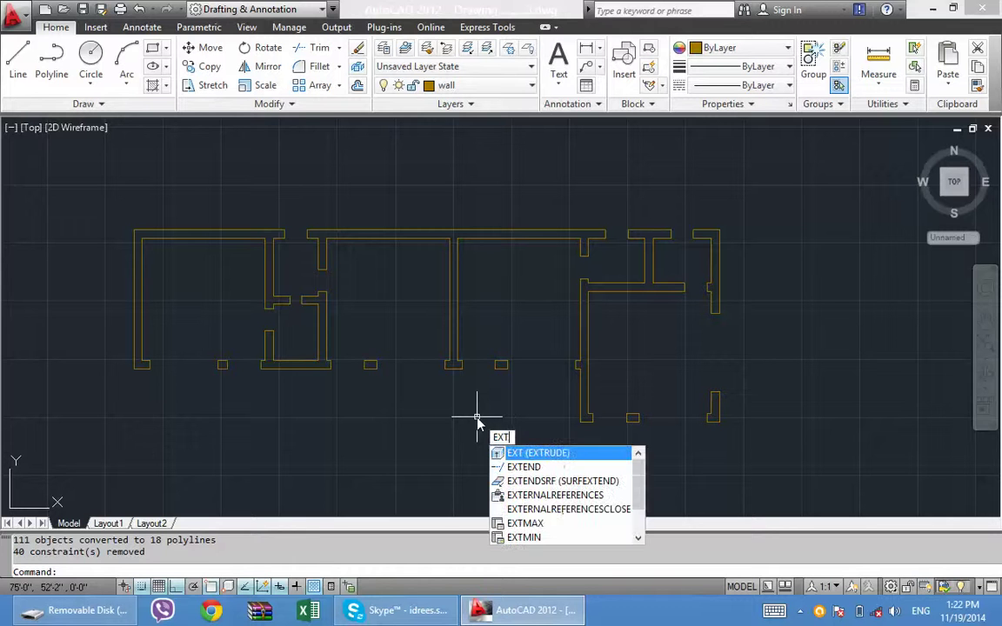
{"action": "key", "text": "Return"}
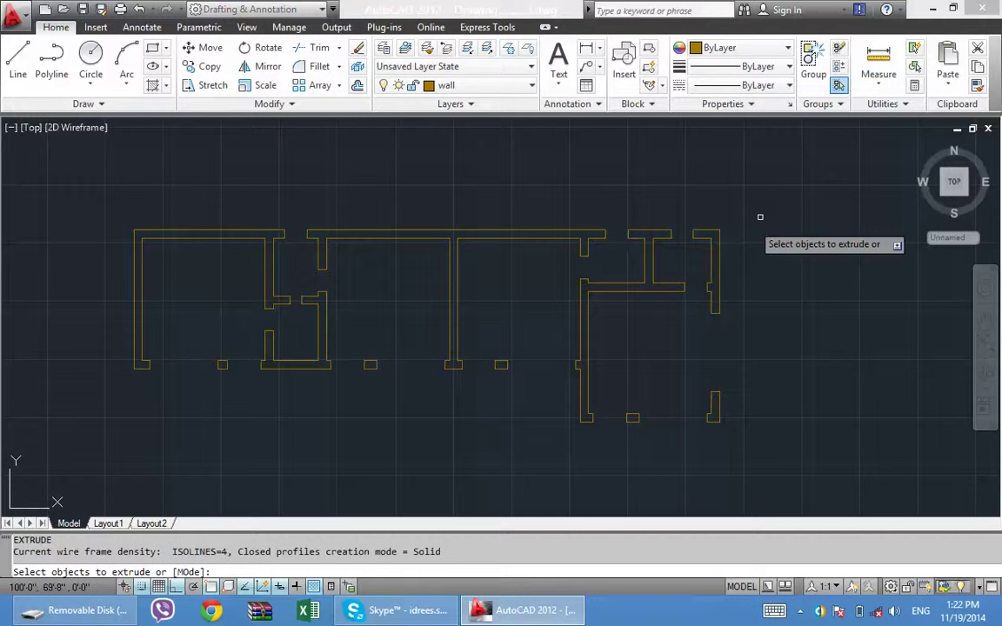
{"action": "left_click", "coordinate": [781, 199]}
{"action": "left_click", "coordinate": [68, 439]}
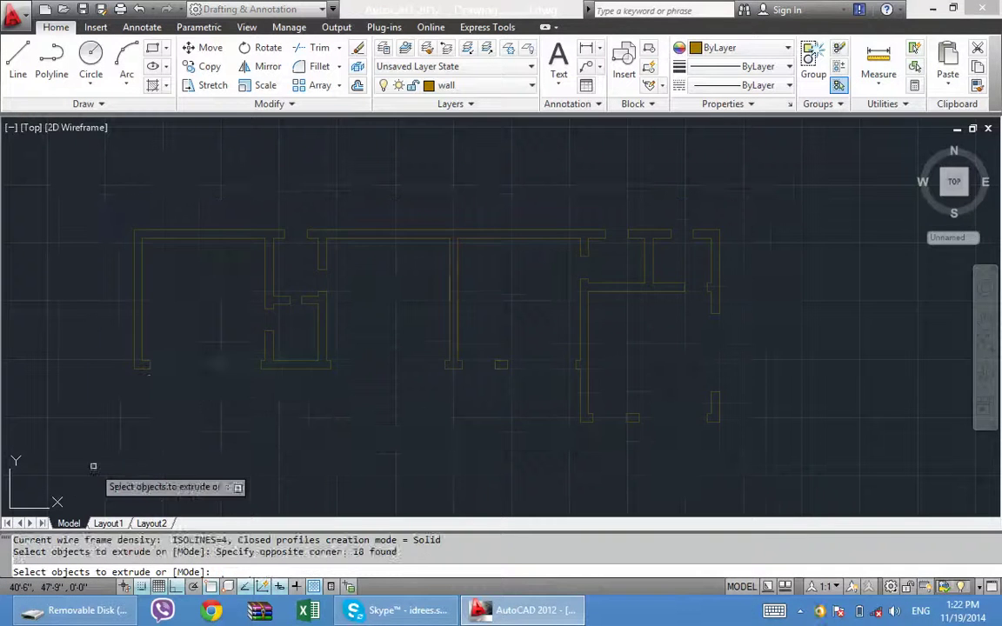
{"action": "key", "text": "Return"}
{"action": "type", "text": "10'"}
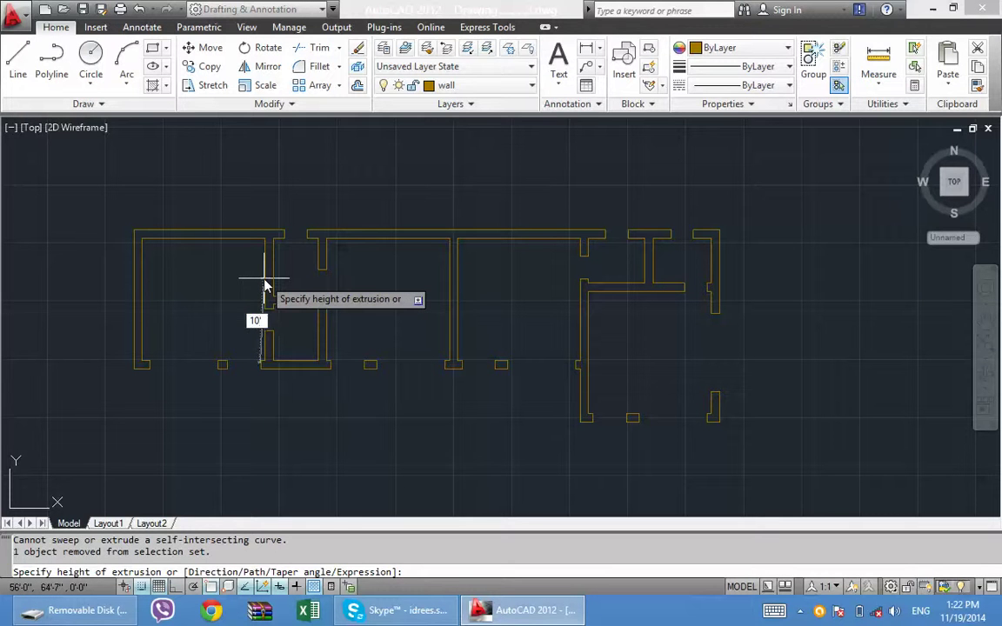
{"action": "key", "text": "Return"}
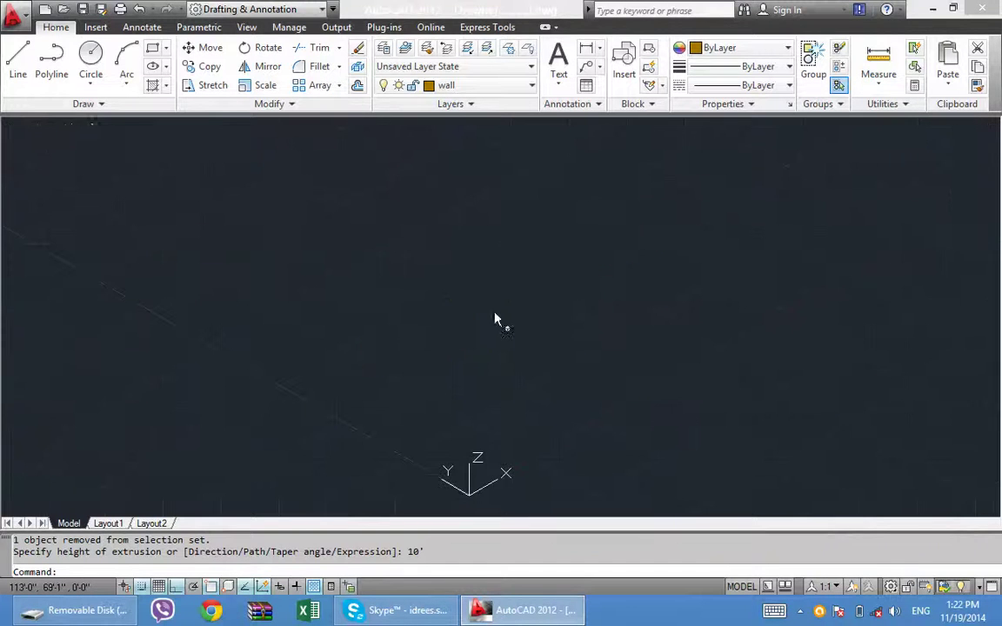
{"action": "scroll", "coordinate": [486, 313], "scroll_direction": "up", "scroll_amount": 1}
{"action": "scroll", "coordinate": [493, 335], "scroll_direction": "up", "scroll_amount": 2}
{"action": "scroll", "coordinate": [494, 333], "scroll_direction": "up", "scroll_amount": 2}
{"action": "scroll", "coordinate": [548, 426], "scroll_direction": "up", "scroll_amount": 1}
{"action": "scroll", "coordinate": [558, 400], "scroll_direction": "down", "scroll_amount": 1}
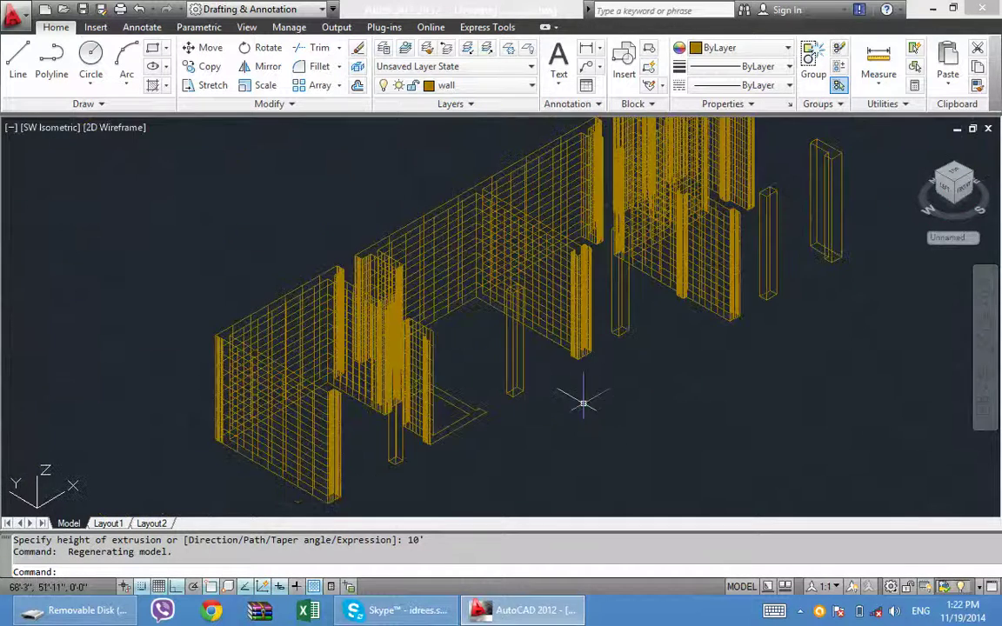
{"action": "scroll", "coordinate": [574, 401], "scroll_direction": "down", "scroll_amount": 1}
{"action": "scroll", "coordinate": [522, 400], "scroll_direction": "up", "scroll_amount": 2}
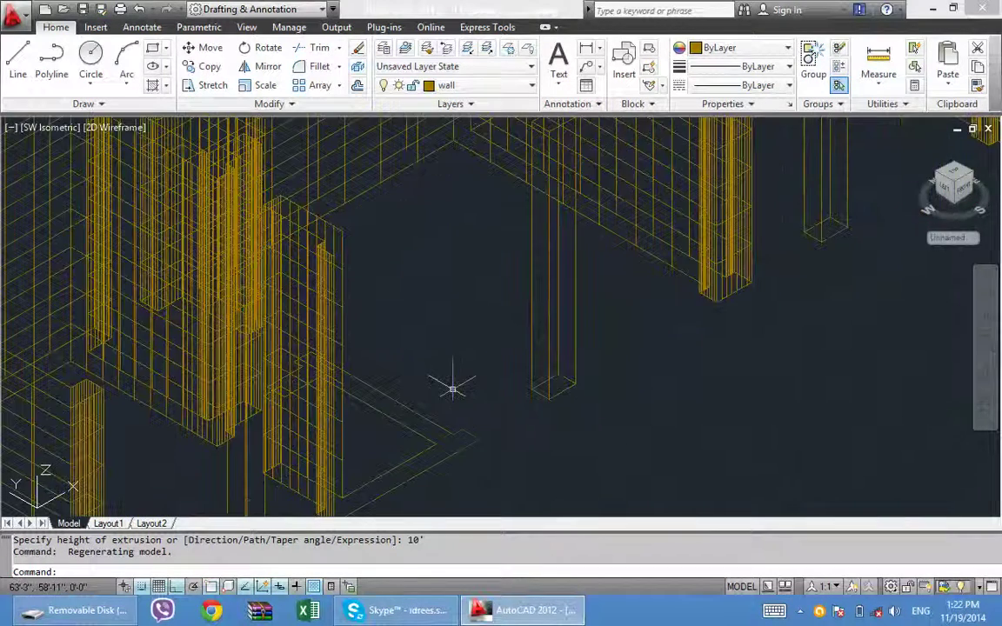
{"action": "scroll", "coordinate": [431, 442], "scroll_direction": "up", "scroll_amount": 1}
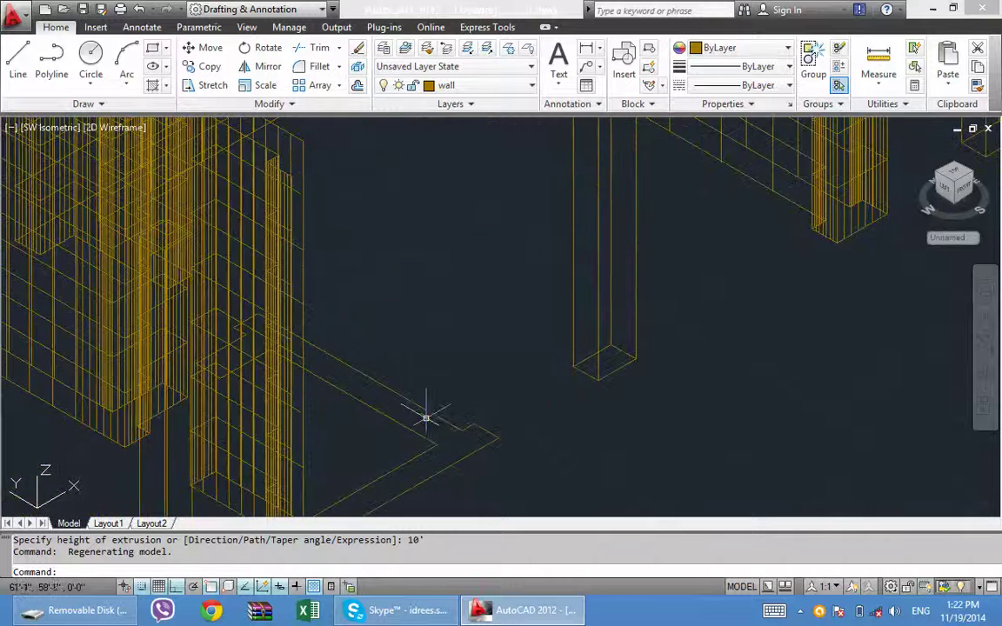
{"action": "middle_click_drag", "start_coordinate": [447, 447], "coordinate": [464, 416]}
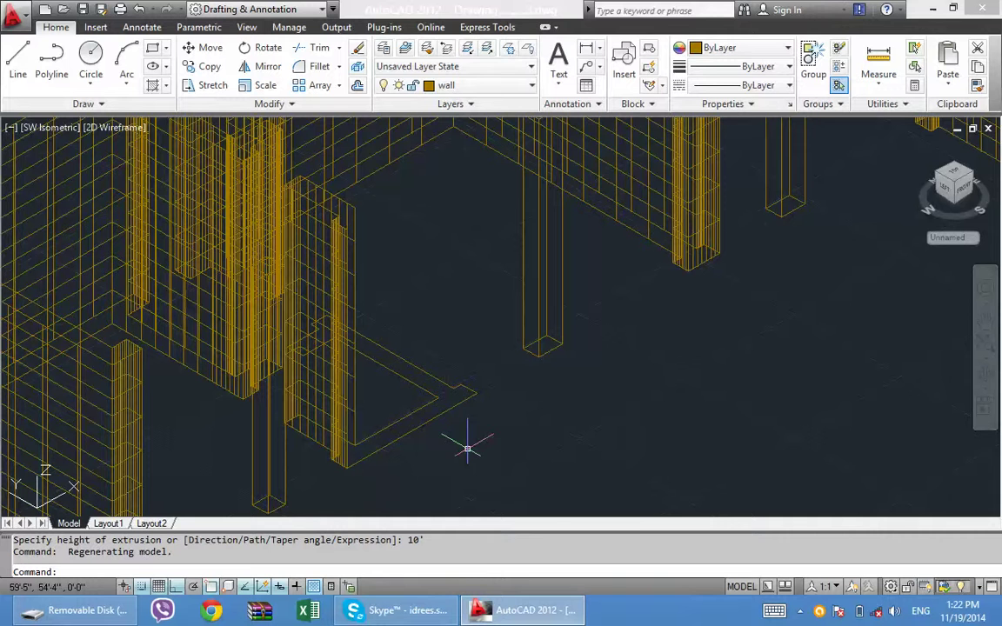
{"action": "type", "text": "o"}
Step: Create a closed boundary polyline by picking a point inside the open wall outline
{"action": "key", "text": "Return"}
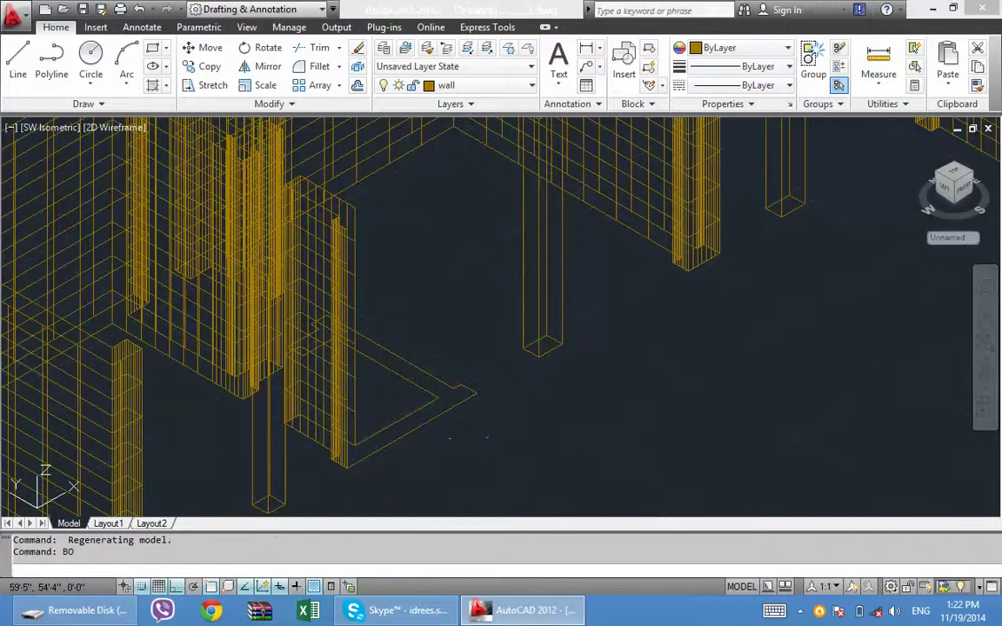
{"action": "left_click", "coordinate": [431, 399]}
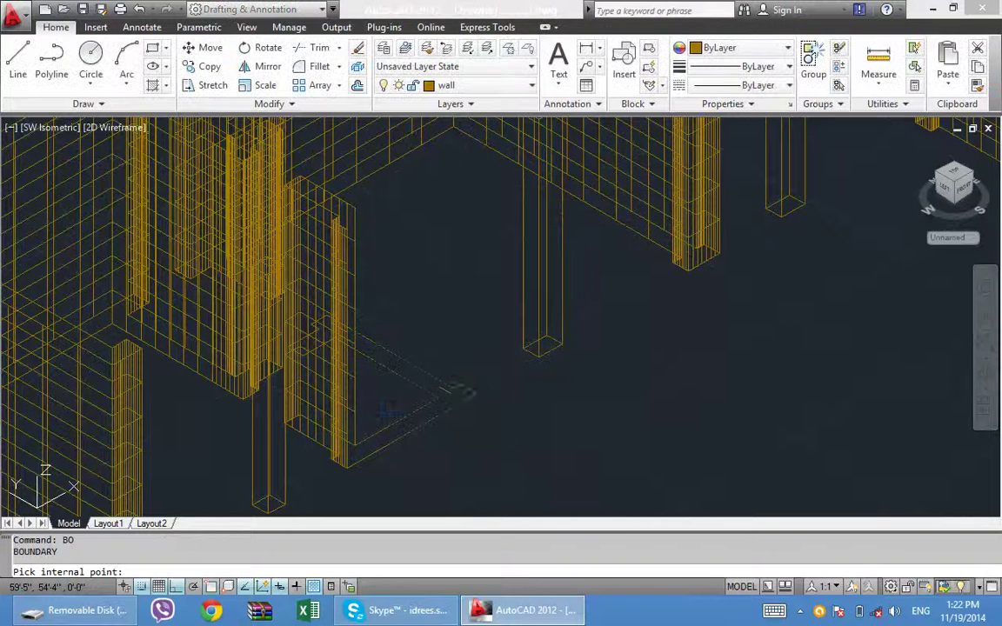
{"action": "left_click", "coordinate": [447, 384]}
{"action": "key", "text": "Return"}
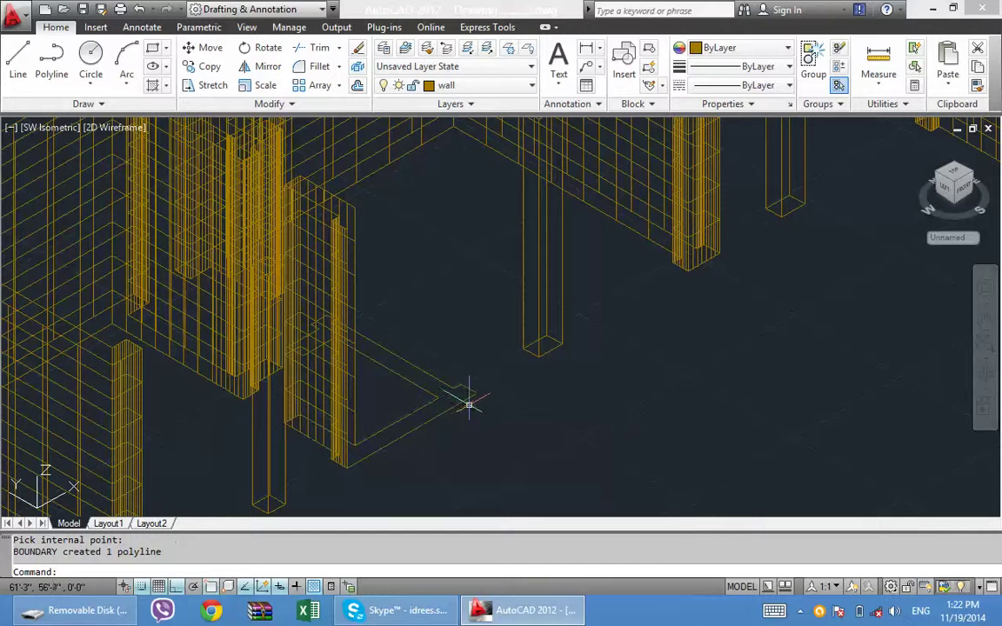
Step: Extrude the new boundary polyline 10' high and pan around to review the walls
{"action": "type", "text": "ext"}
{"action": "left_click", "coordinate": [535, 485]}
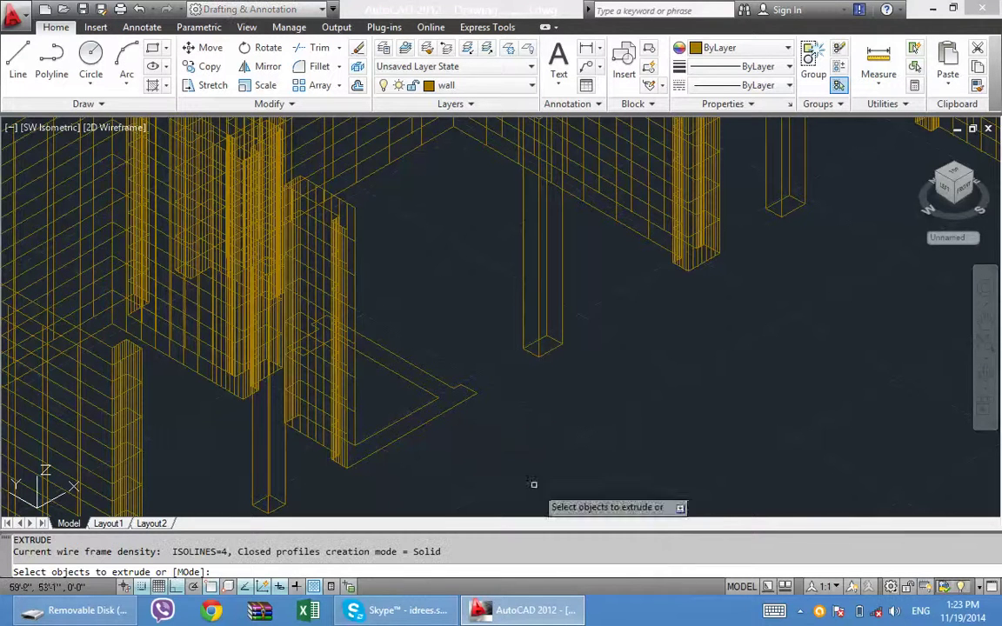
{"action": "left_click", "coordinate": [433, 418]}
{"action": "key", "text": "Return"}
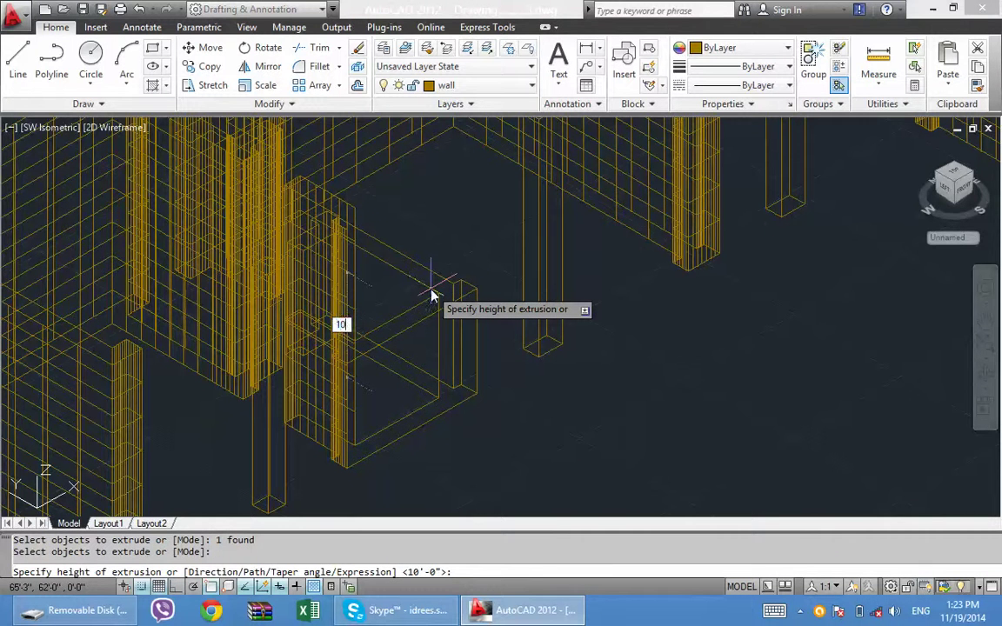
{"action": "key", "text": "Return"}
{"action": "scroll", "coordinate": [482, 349], "scroll_direction": "down", "scroll_amount": 2}
{"action": "scroll", "coordinate": [513, 374], "scroll_direction": "down", "scroll_amount": 2}
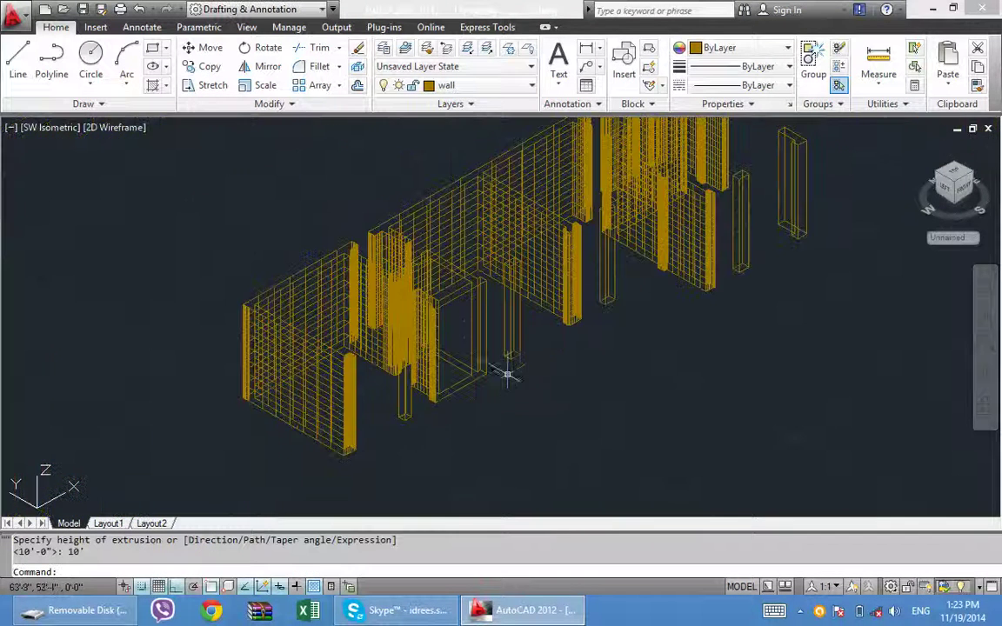
{"action": "mouse_move", "coordinate": [558, 398]}
{"action": "middle_mouse_down"}
{"action": "mouse_move", "coordinate": [509, 394]}
{"action": "mouse_move", "coordinate": [500, 383]}
{"action": "middle_mouse_up"}
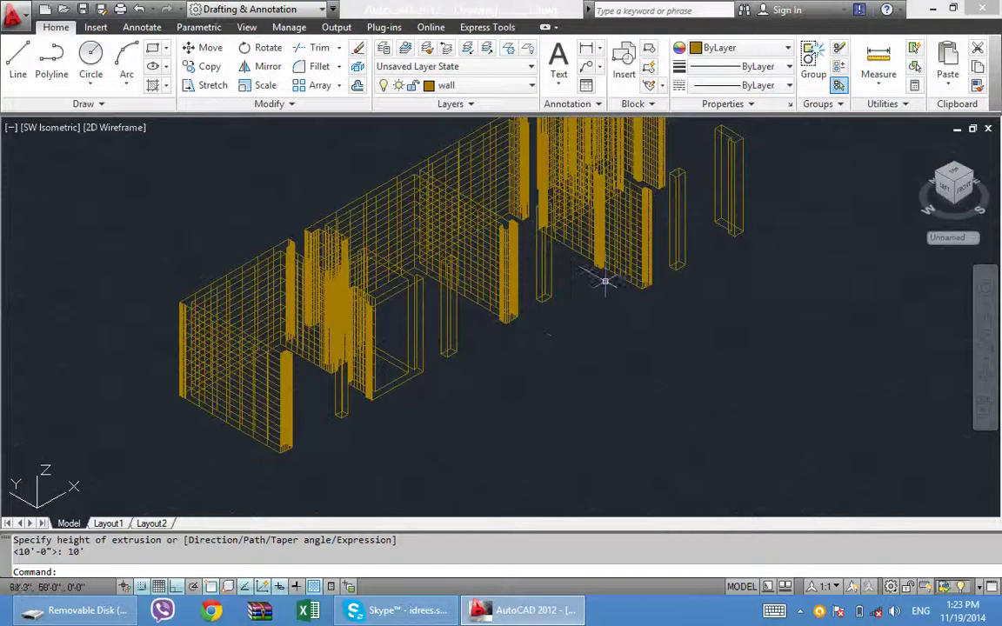
{"action": "middle_click_drag", "start_coordinate": [834, 183], "coordinate": [739, 342]}
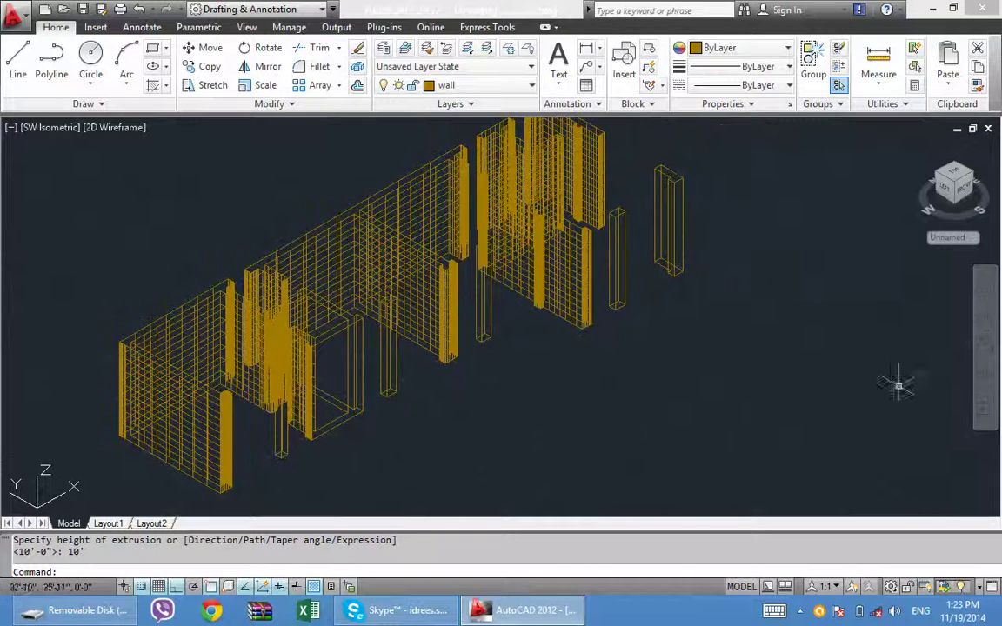